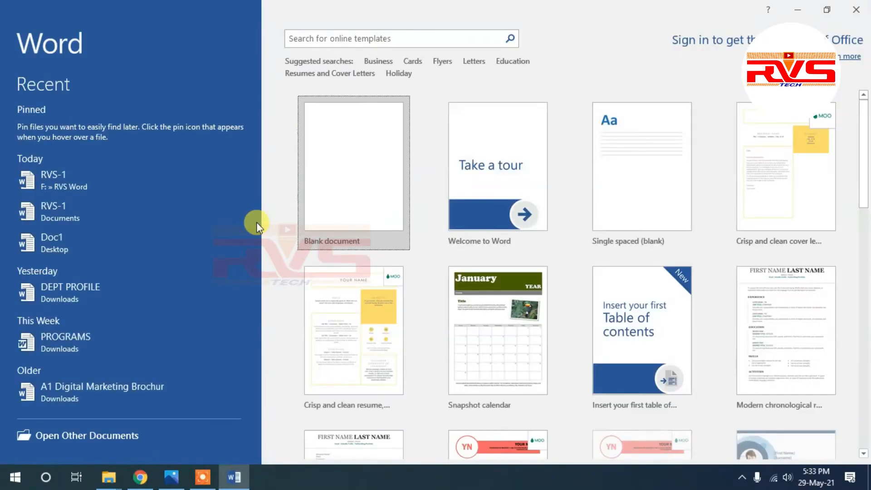
Step: Close Word and relaunch it by running the WinWord command
click(855, 9)
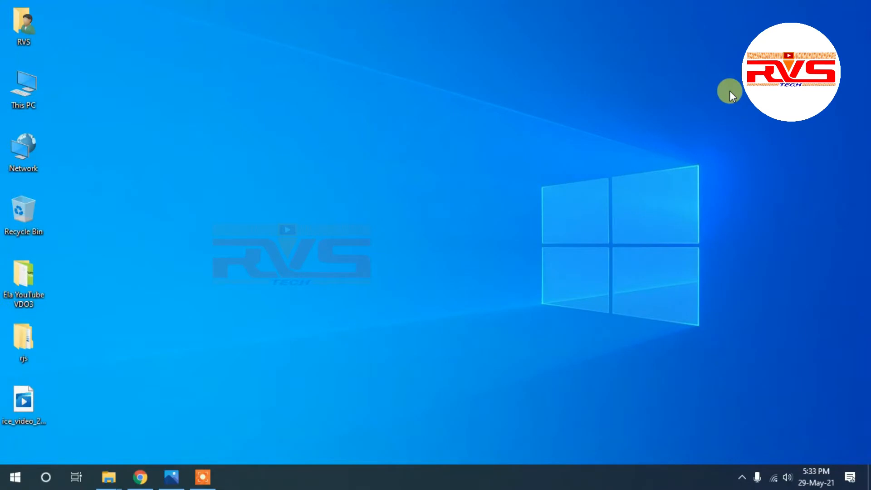
key(super+r)
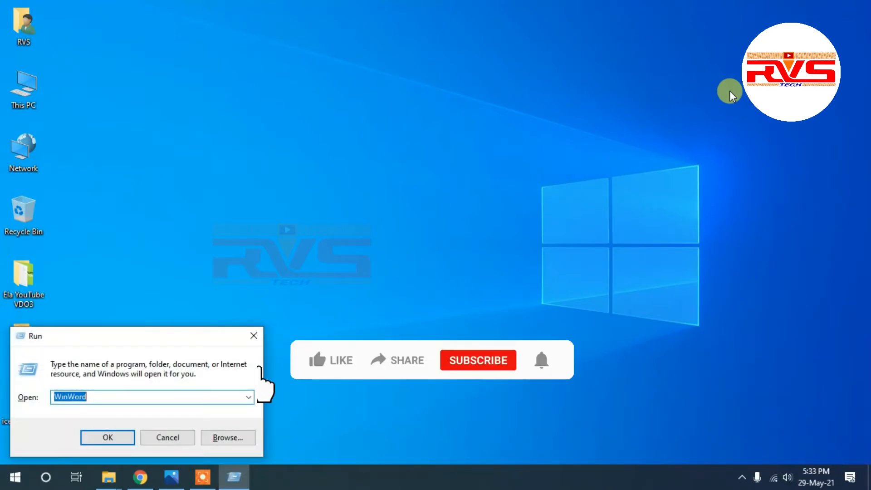
key(Return)
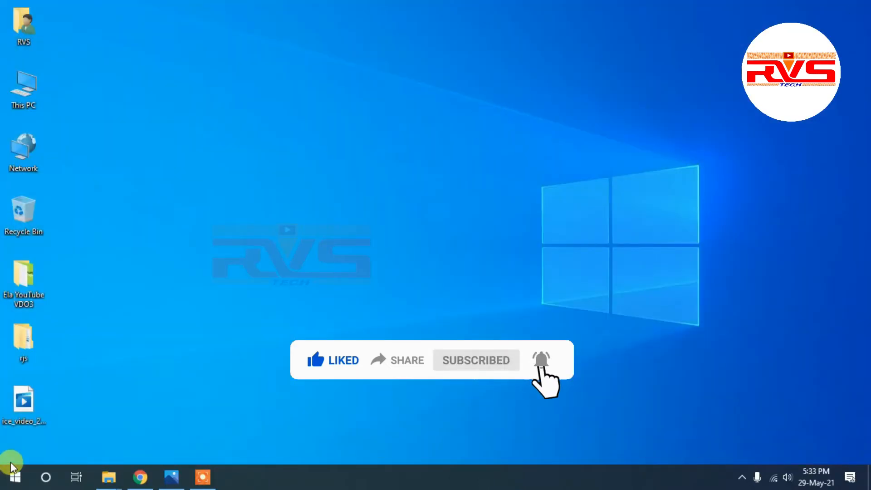
Step: Search Windows for Word, open its file location, and open the properties of the Word shortcut
click(3, 482)
text(wor)
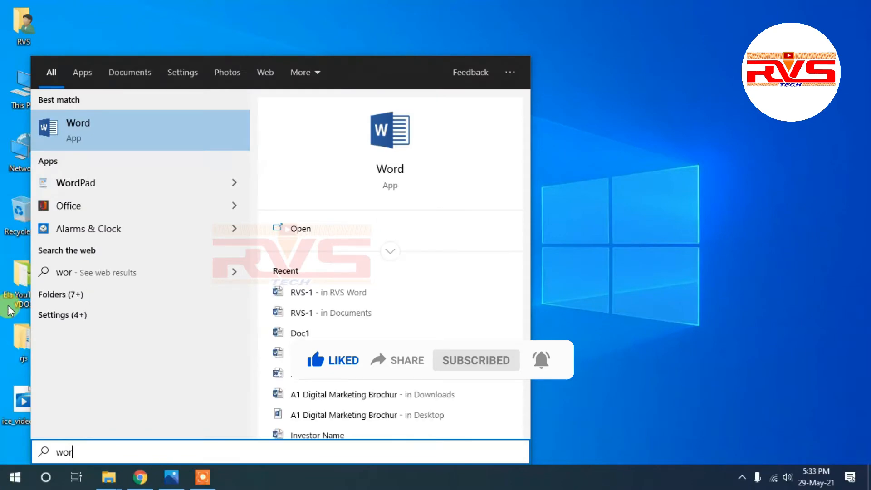
right_click(93, 140)
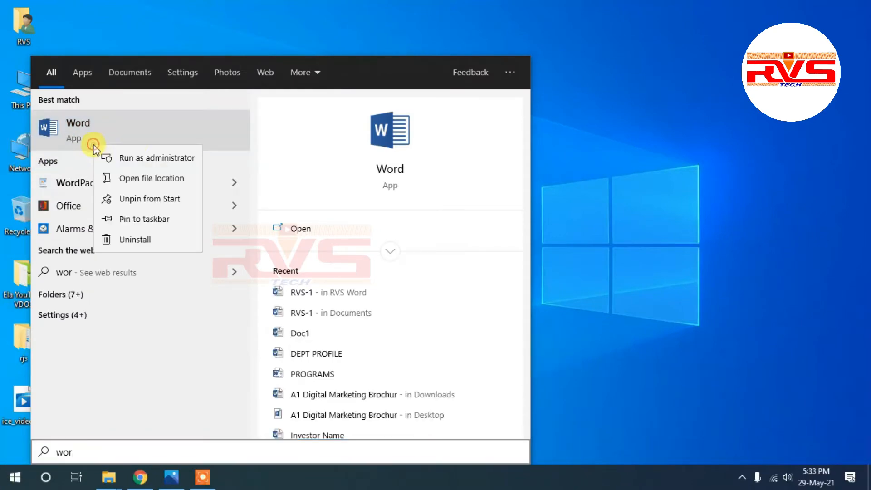
click(145, 177)
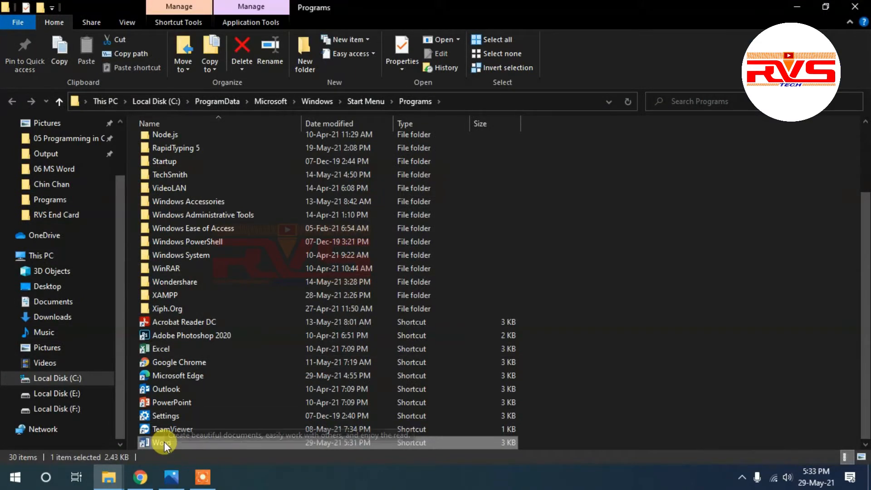
right_click(164, 442)
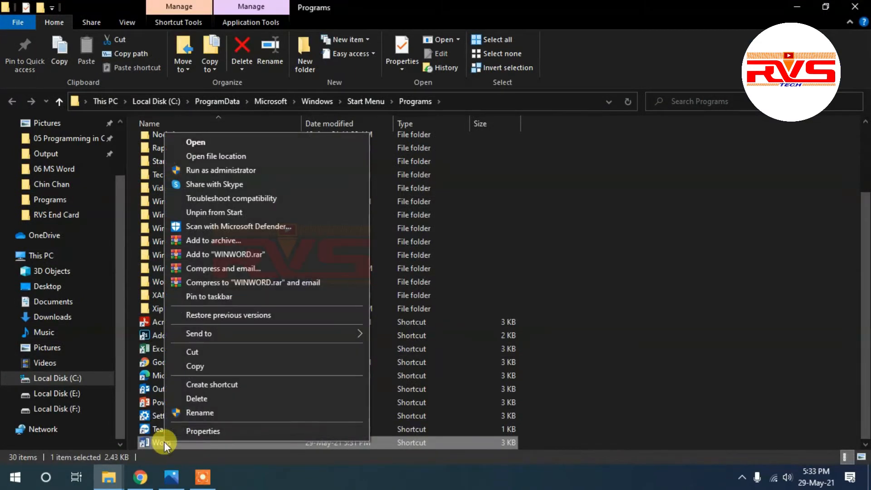
click(232, 426)
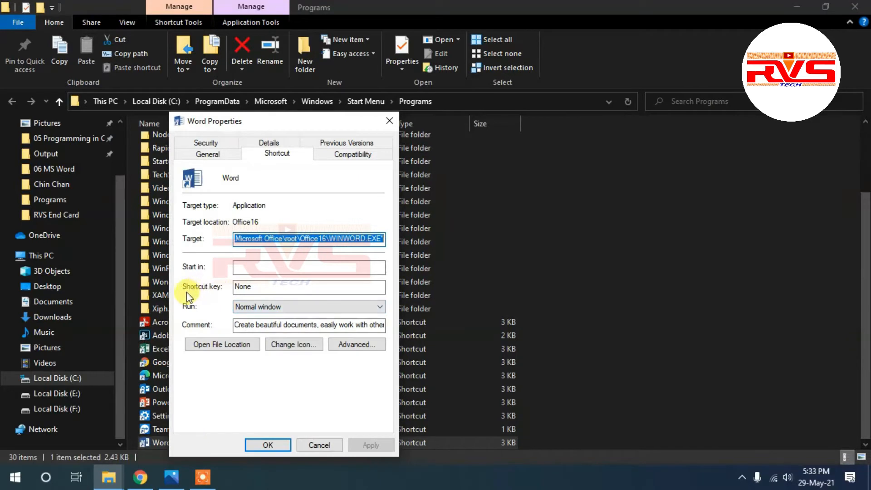
Step: Assign Ctrl + Alt + W as the Word shortcut's key, apply it with administrator permission, and close the Programs folder
click(271, 287)
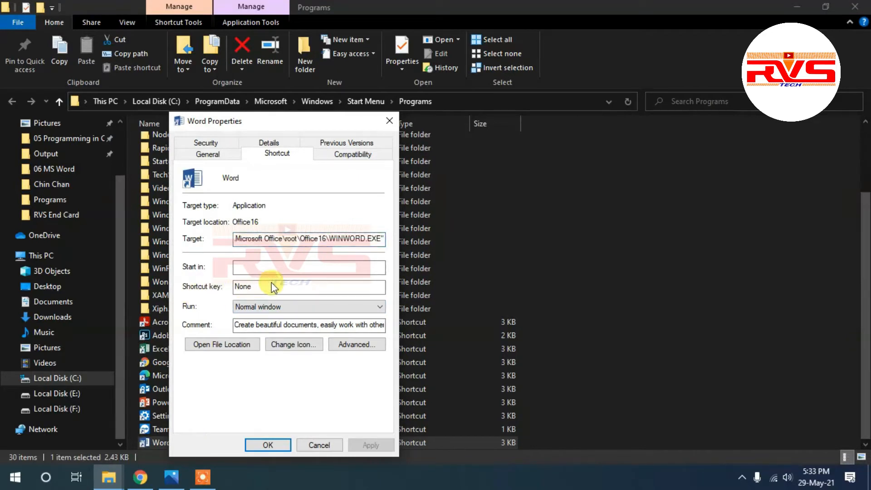
key(ctrl+alt)
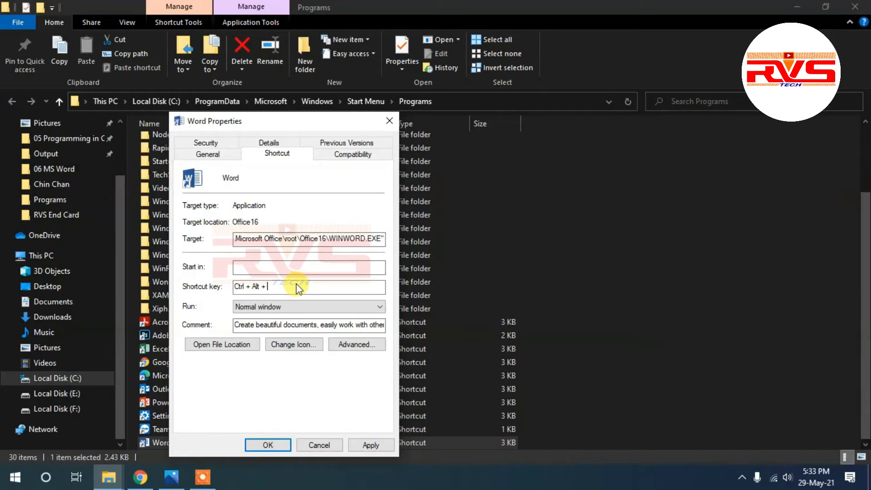
key(ctrl+w)
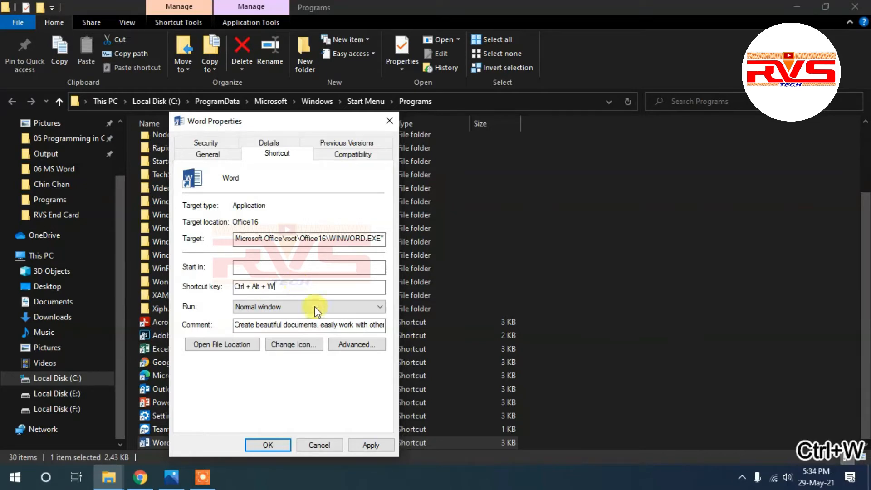
click(371, 446)
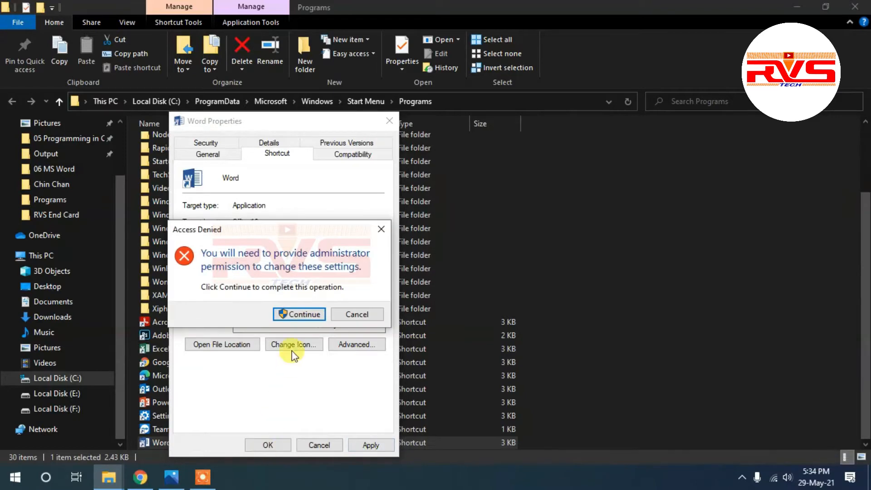
click(300, 314)
click(268, 446)
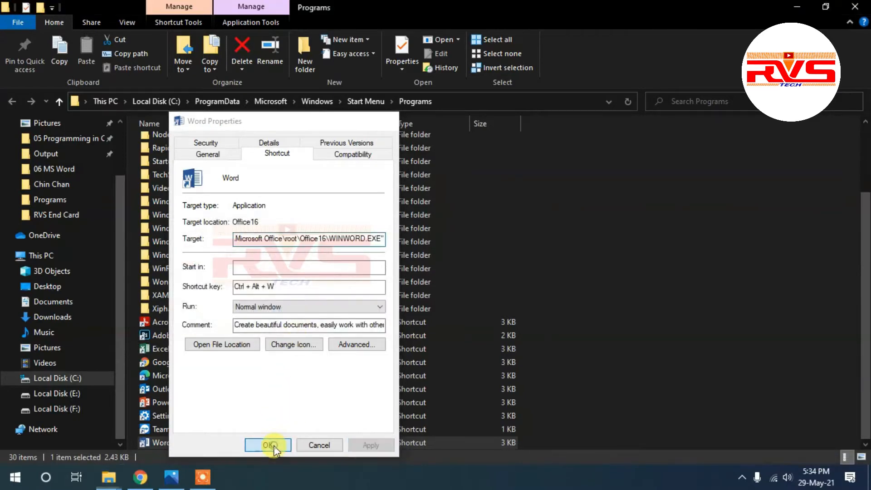
click(861, 9)
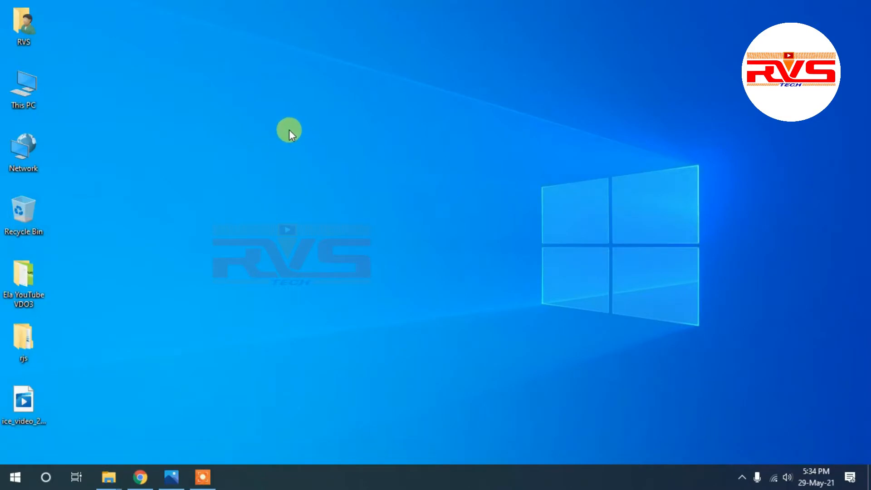
Step: Launch Word with its assigned shortcut key, browse the available templates, and create a blank document
key(ctrl+alt+w)
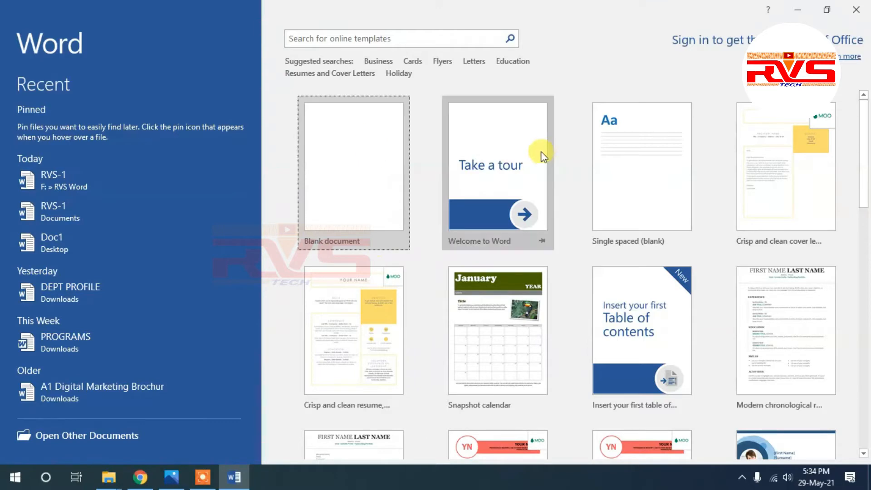
scroll(756, 329, down, 6)
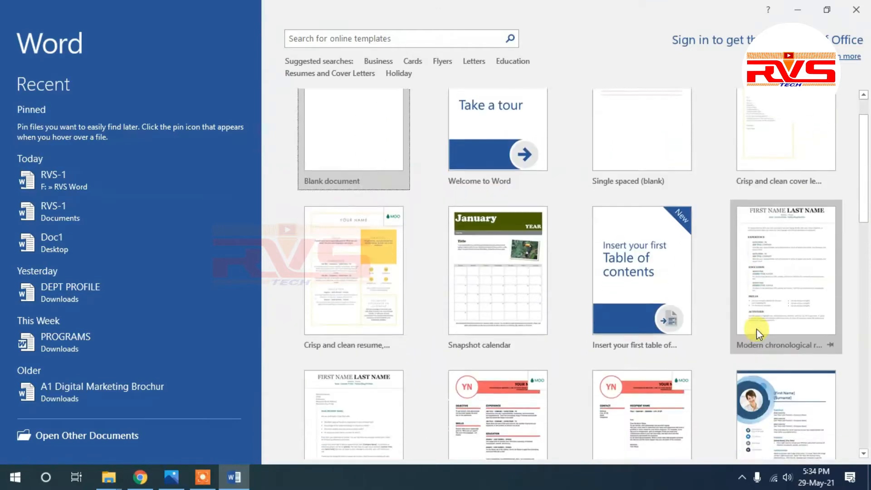
scroll(756, 328, down, 10)
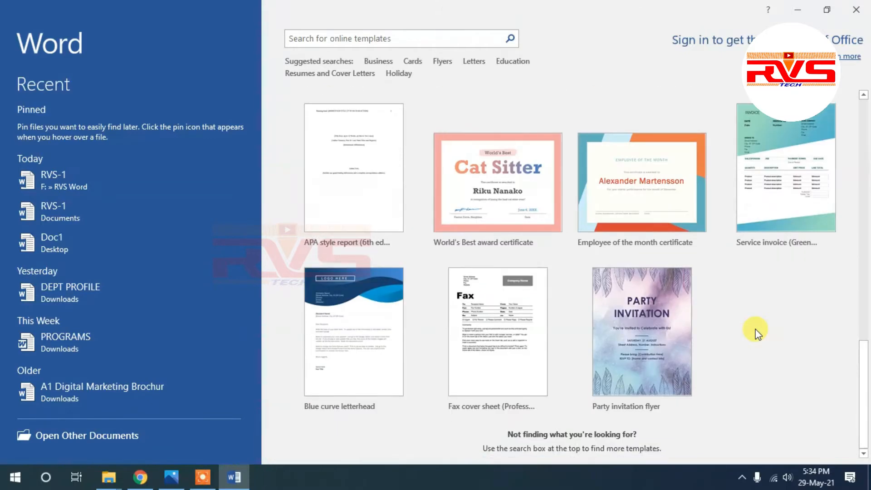
scroll(732, 280, up, 15)
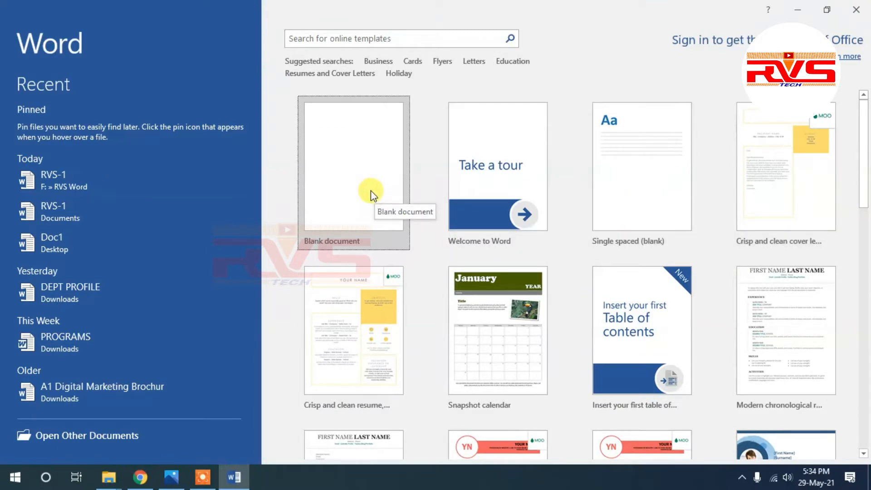
click(339, 186)
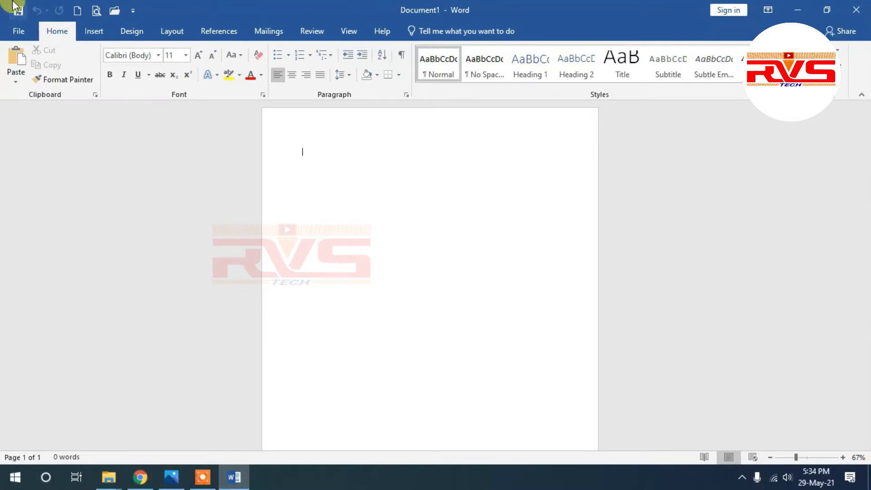
Step: Set the Office theme to Dark Gray in Word's general options
click(16, 32)
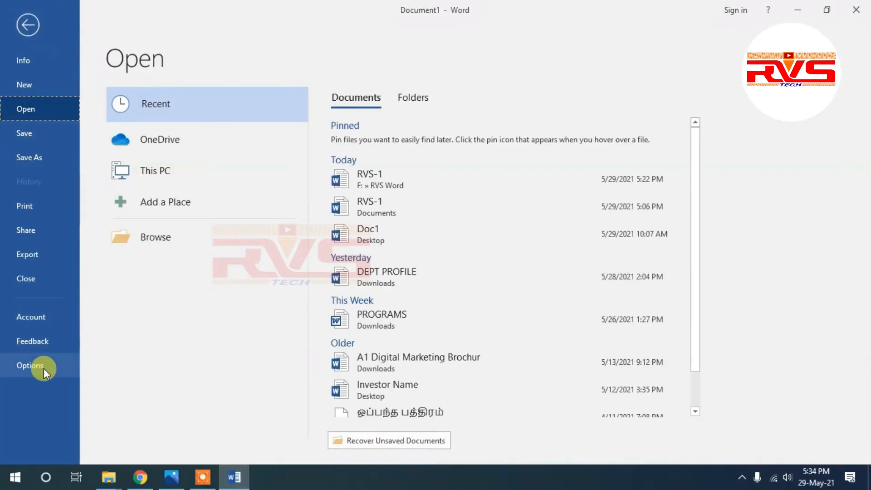
click(43, 367)
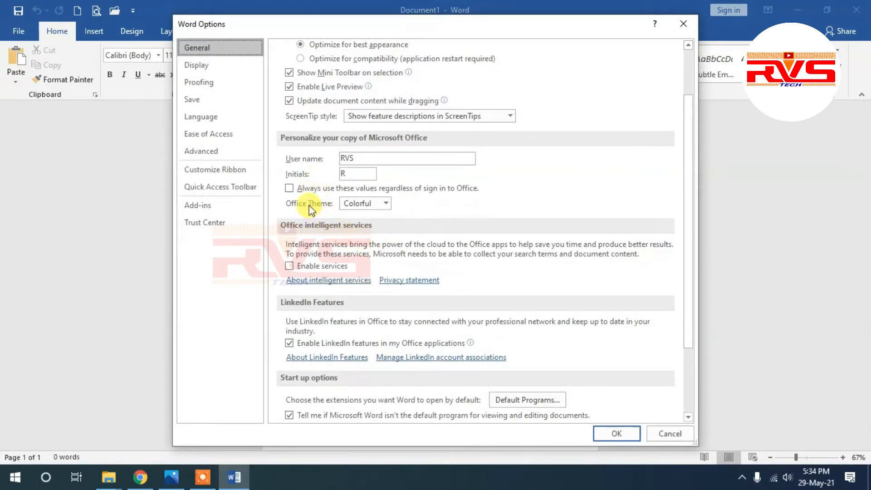
click(385, 203)
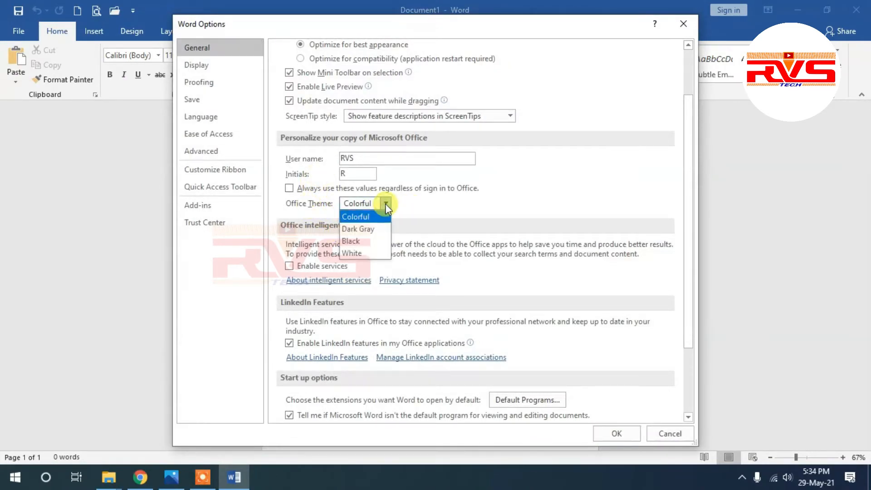
click(377, 230)
click(614, 433)
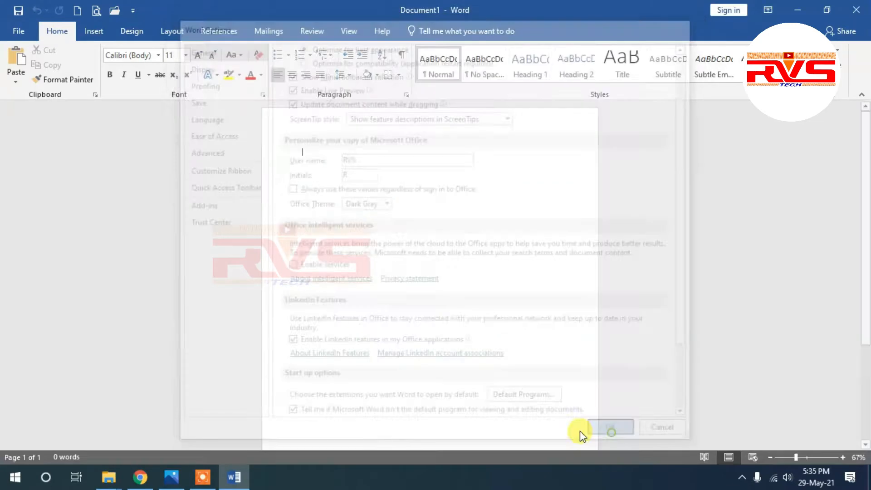
Step: Change the Office theme to Black in the general options and return to the document page
click(15, 28)
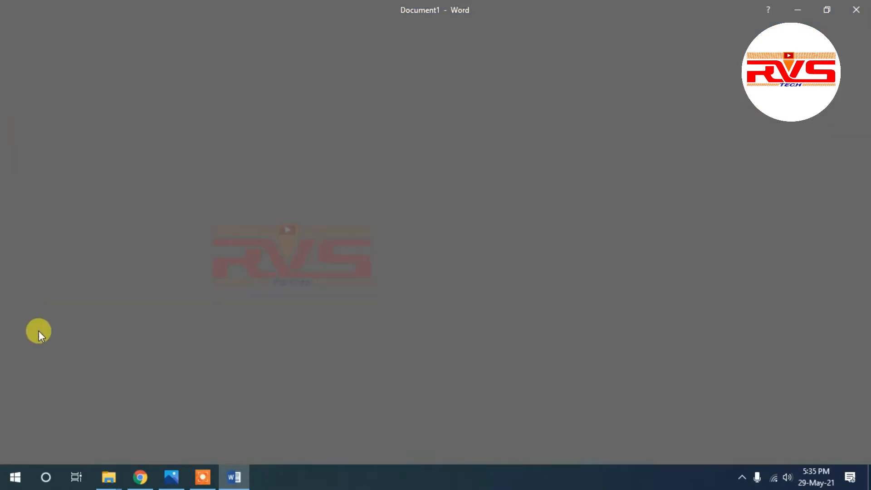
click(40, 364)
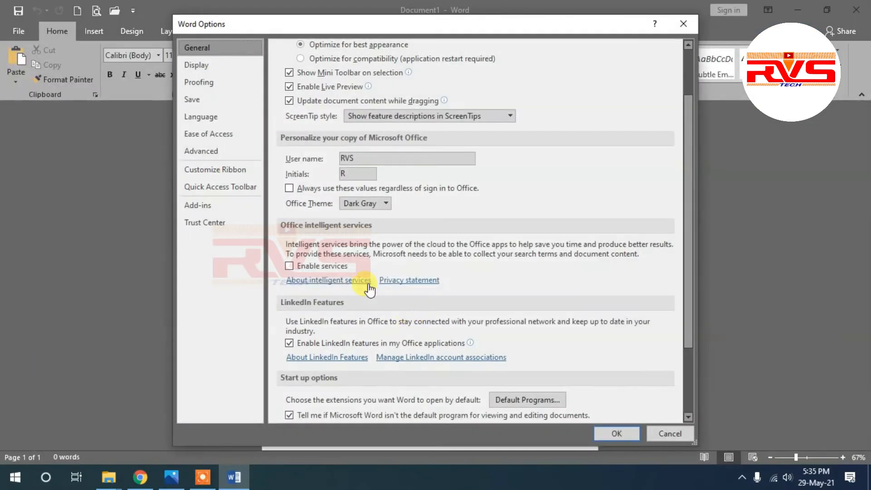
click(376, 206)
click(369, 238)
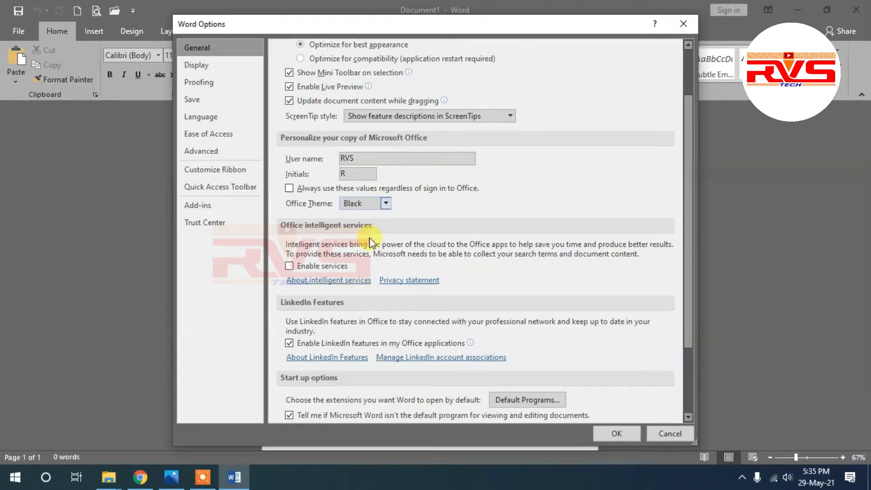
click(616, 432)
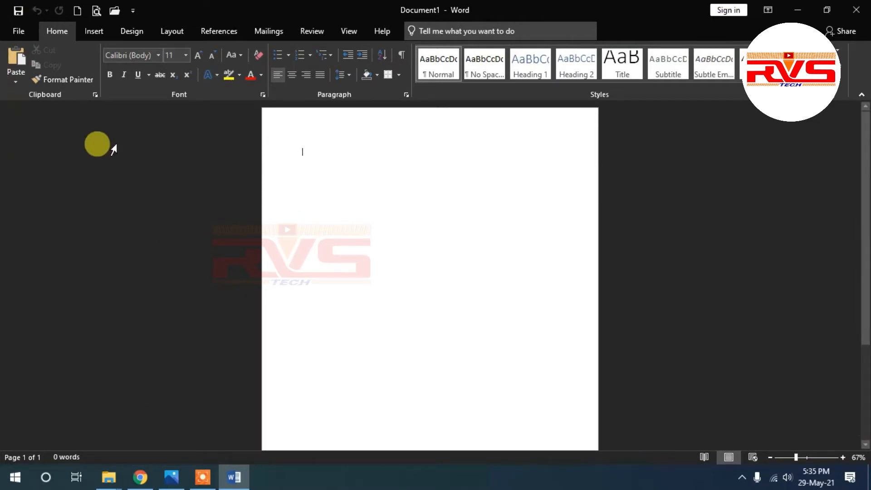
click(355, 155)
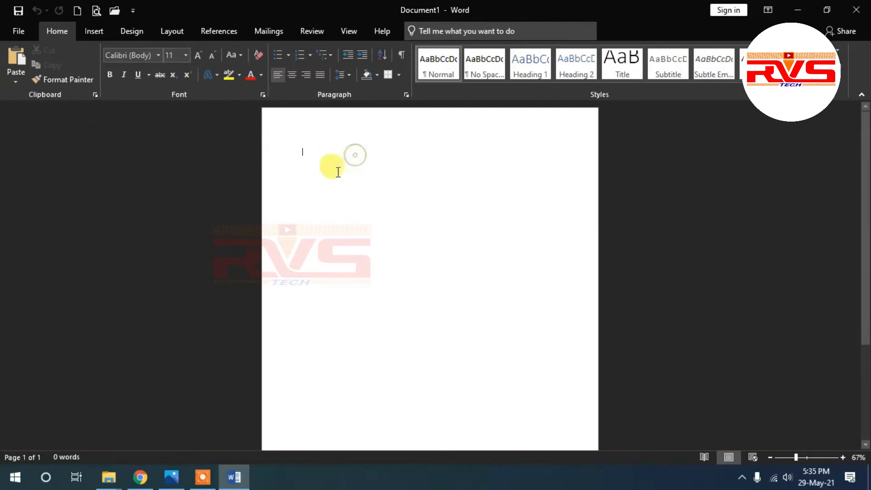
Step: Start saving the new document, browse to This PC as the location, and enlarge the Save As dialog
click(19, 11)
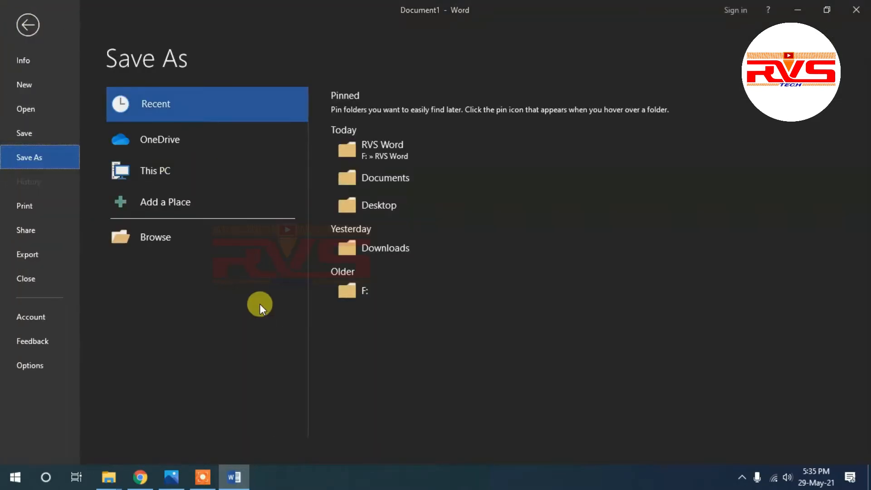
click(178, 240)
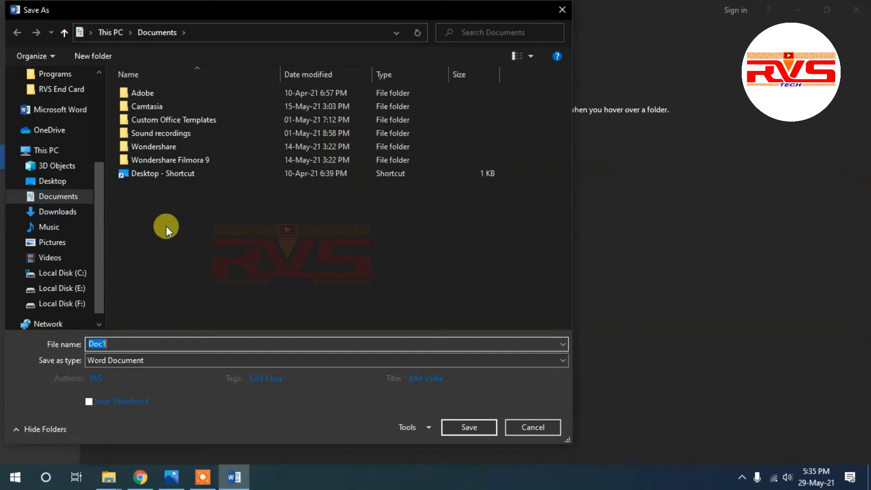
click(53, 150)
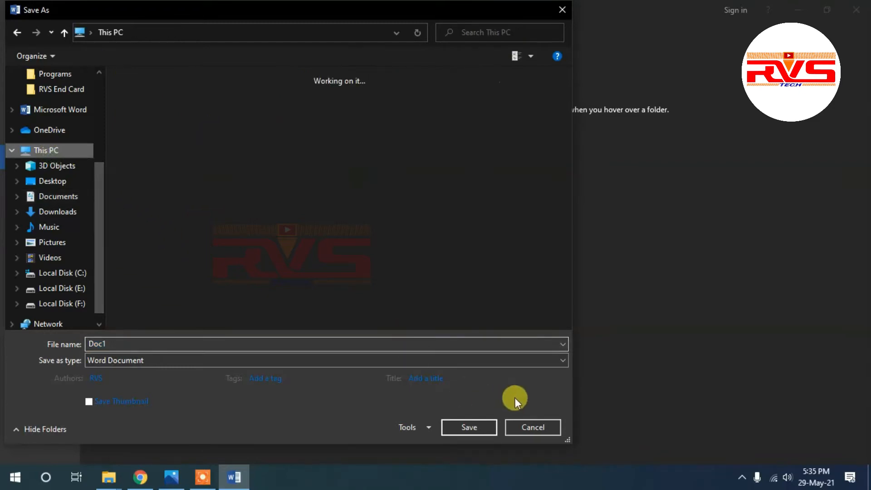
drag(566, 438, 867, 460)
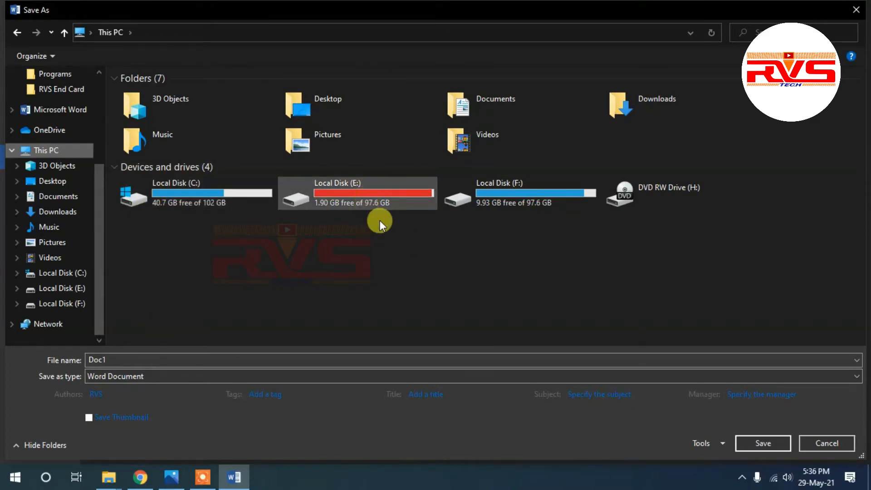
Step: Create a new folder named RVS Word on Local Disk (F:) and open it as the save location
click(529, 199)
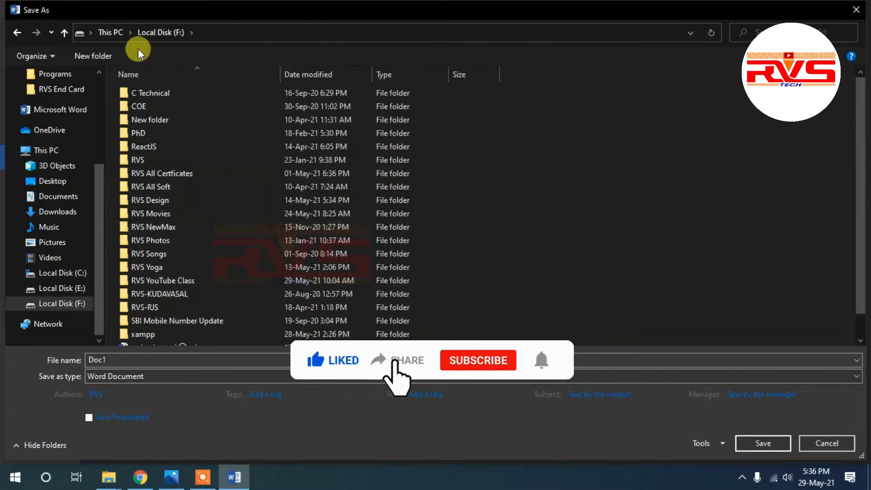
click(86, 54)
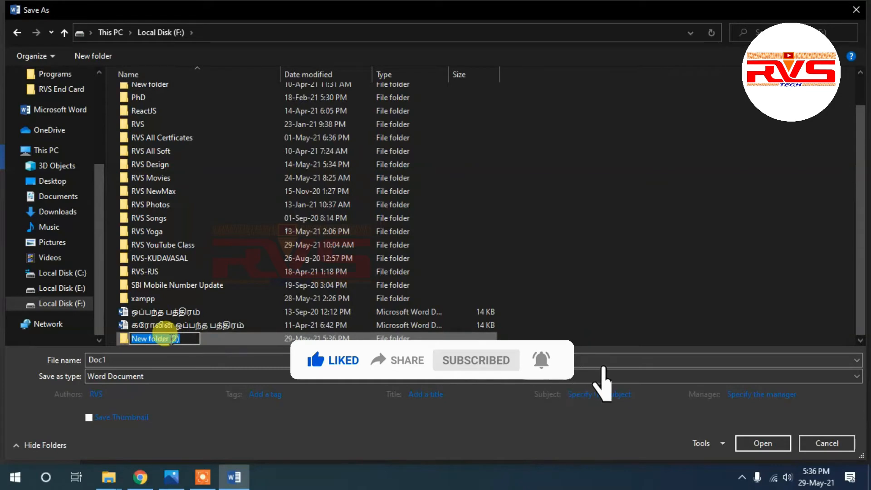
text(RV)
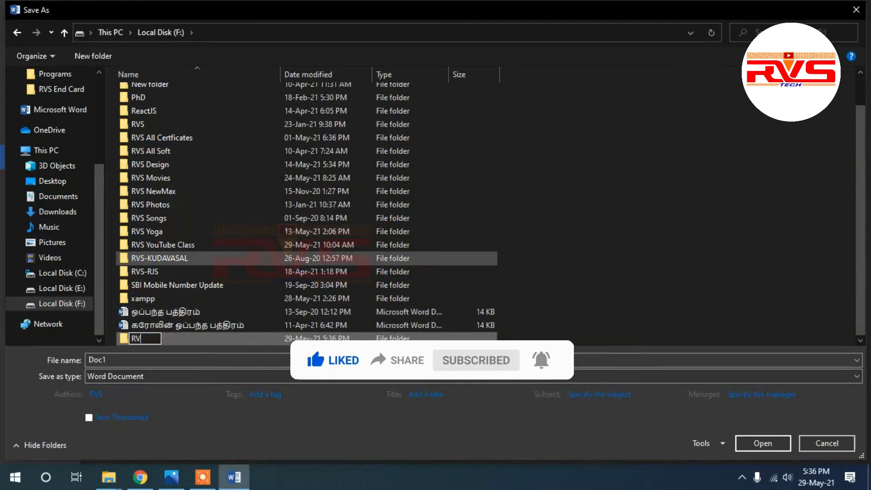
text(S Word)
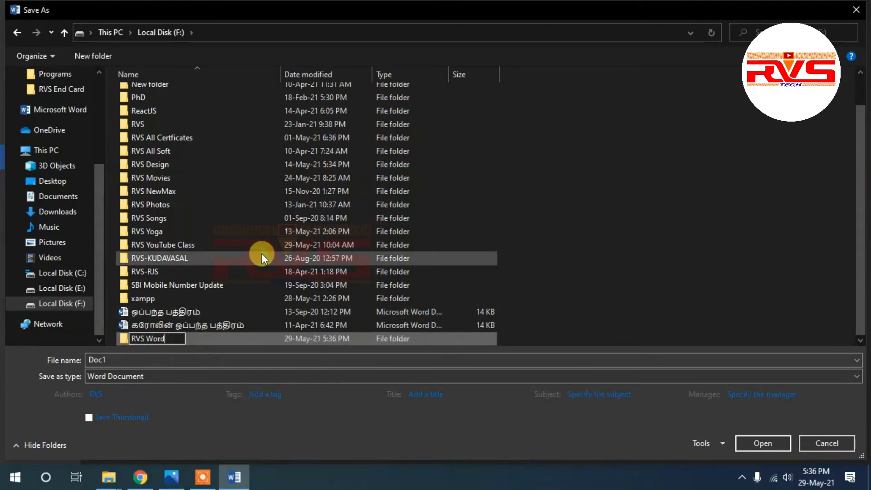
key(Return)
key(Return)
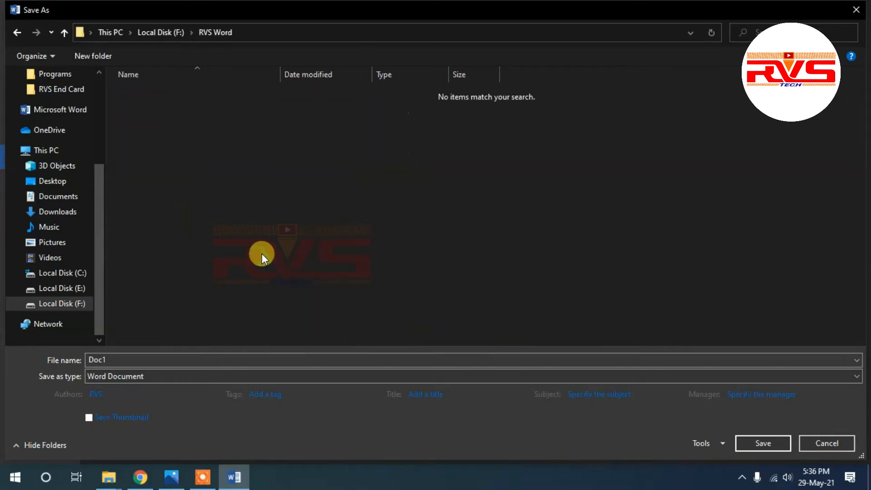
Step: Save the document as RVS-1 in the RVS Word folder and close Word
click(150, 360)
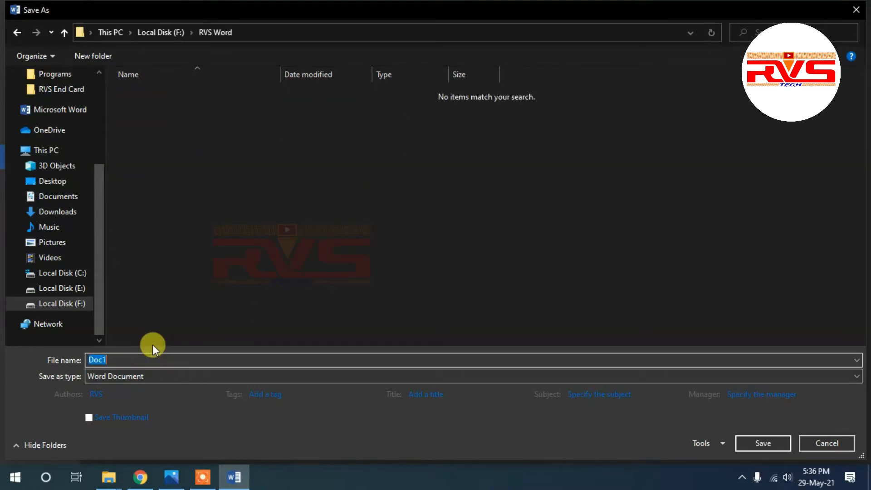
text(RVS-1)
click(770, 443)
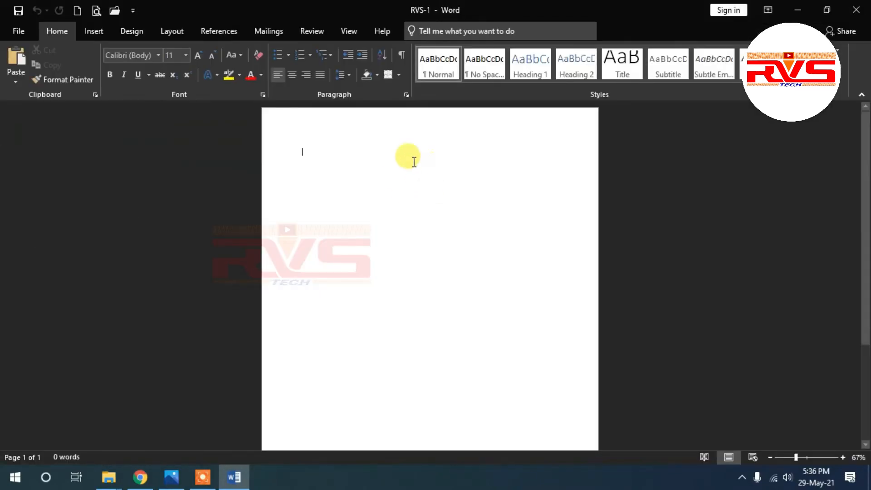
click(856, 9)
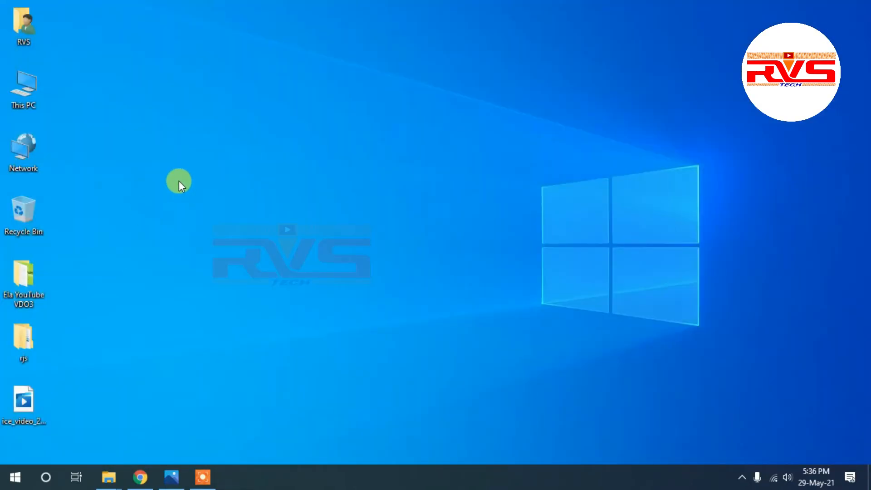
Step: Browse through This PC to the RVS Word folder on Local Disk (F:) and open the RVS-1 document
double_click(25, 87)
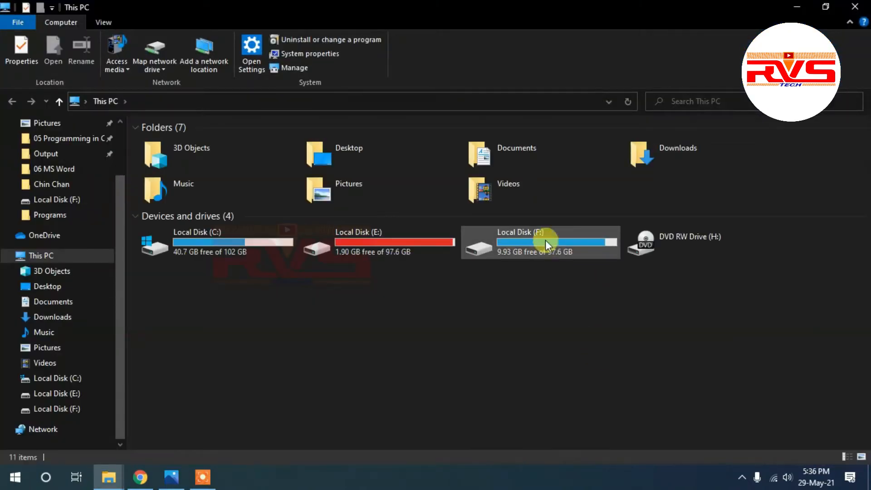
double_click(510, 233)
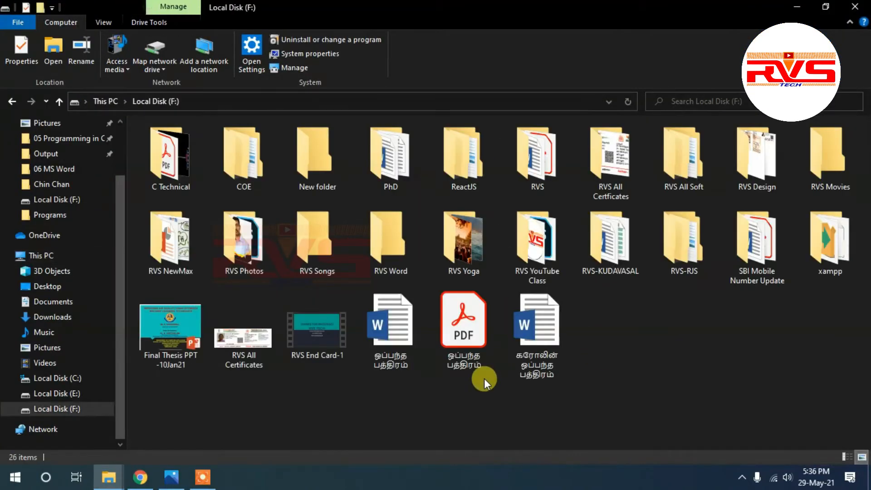
double_click(390, 232)
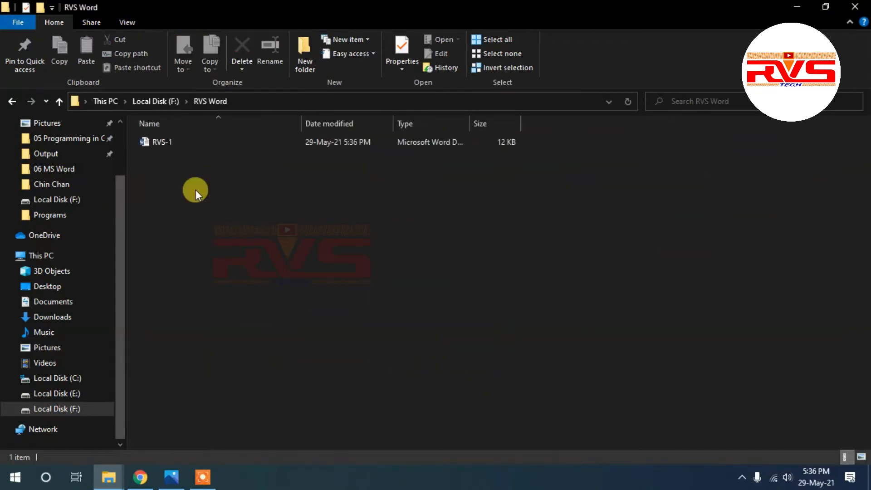
double_click(166, 143)
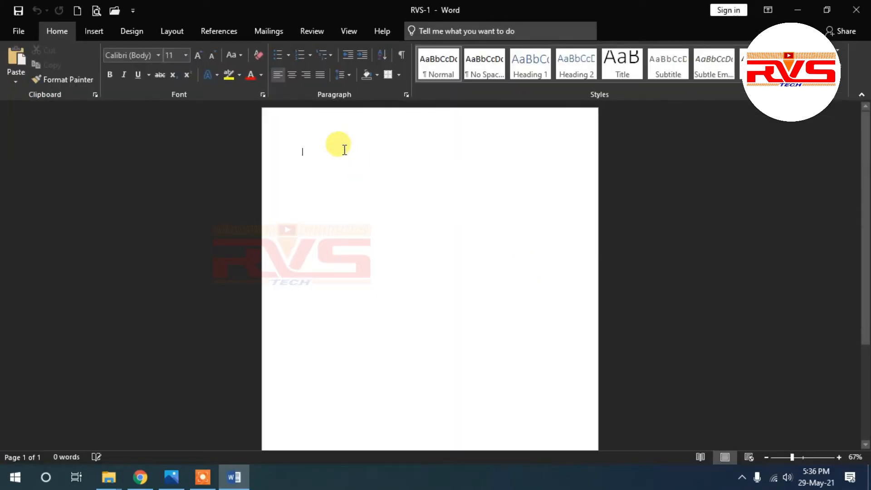
Step: Set the document's paper size to Letter, 8.5" x 11"
scroll(388, 195, up, 3)
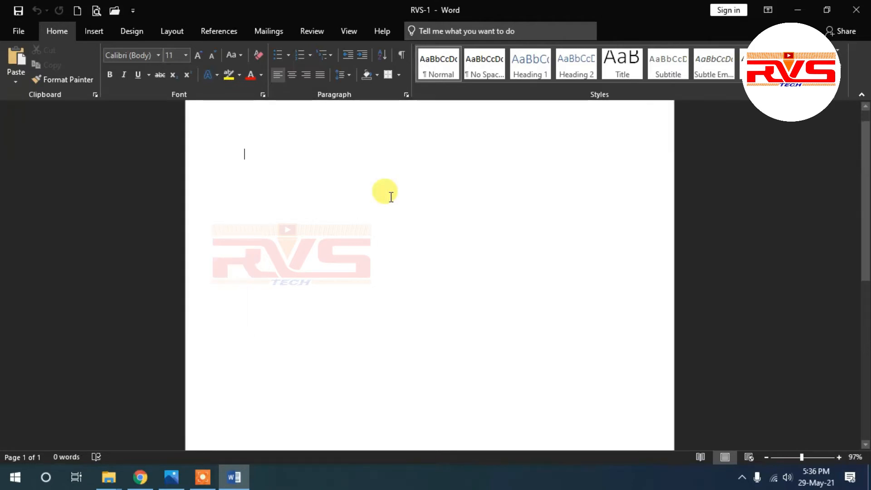
scroll(390, 197, down, 1)
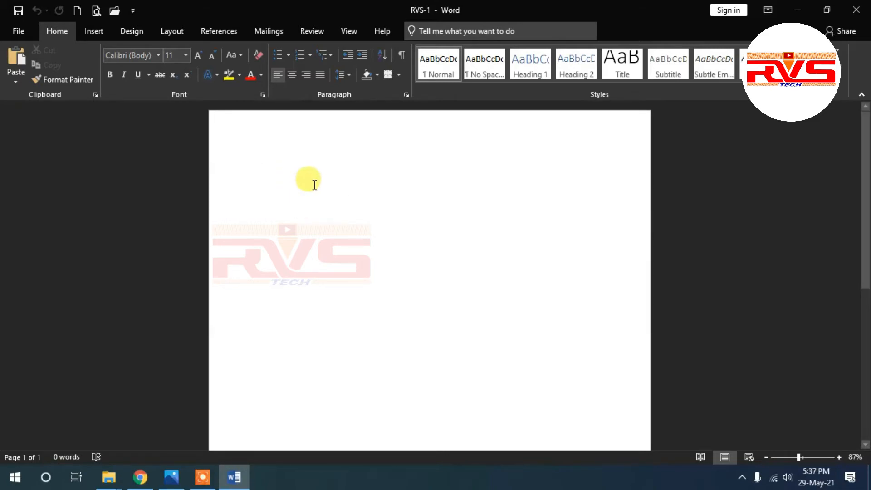
click(172, 32)
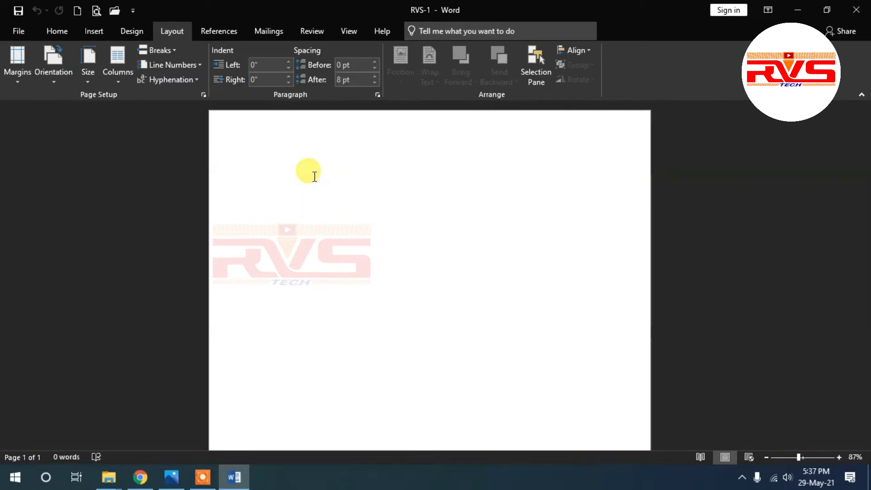
scroll(489, 250, down, 6)
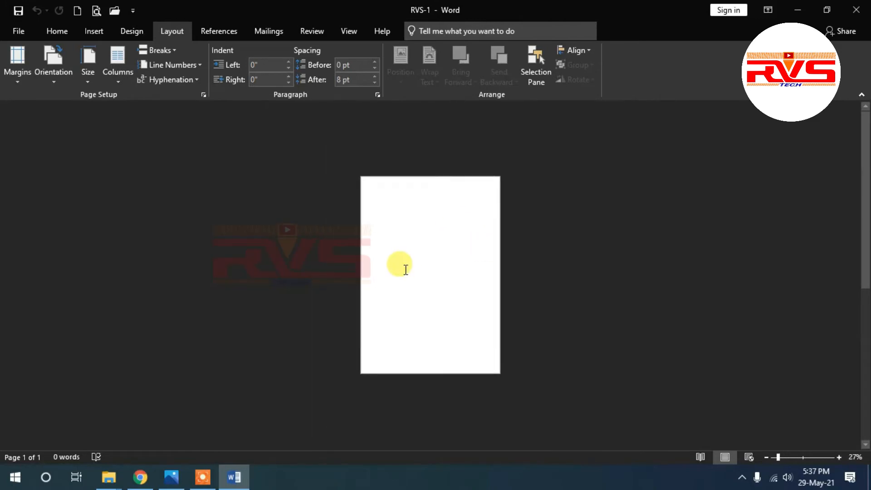
scroll(405, 269, up, 3)
scroll(405, 268, down, 2)
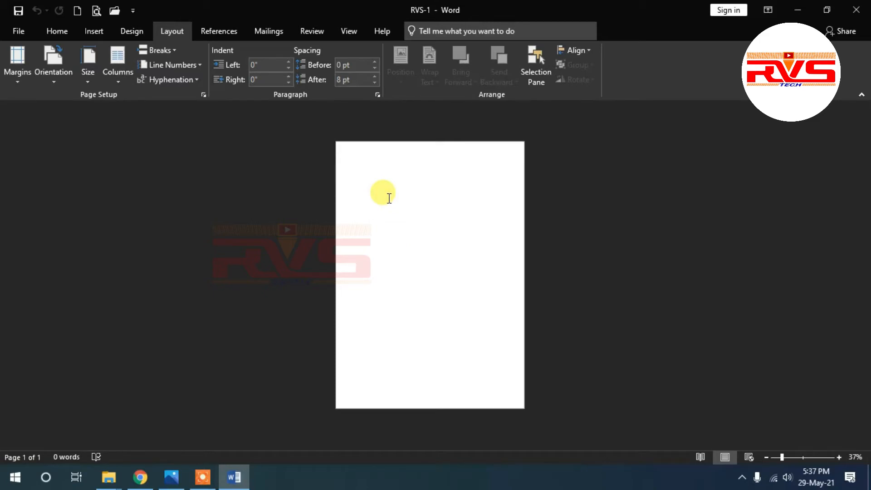
click(91, 71)
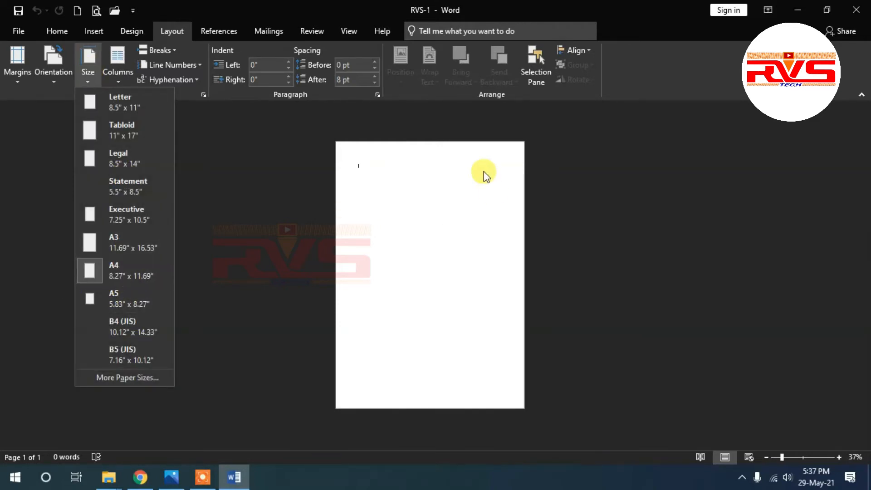
click(134, 104)
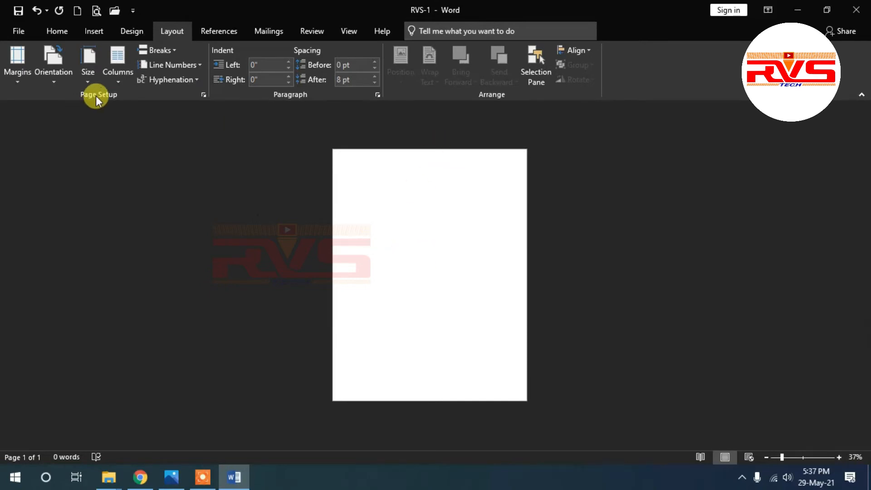
Step: Change the document's paper size to Legal, 8.5" x 14"
click(93, 72)
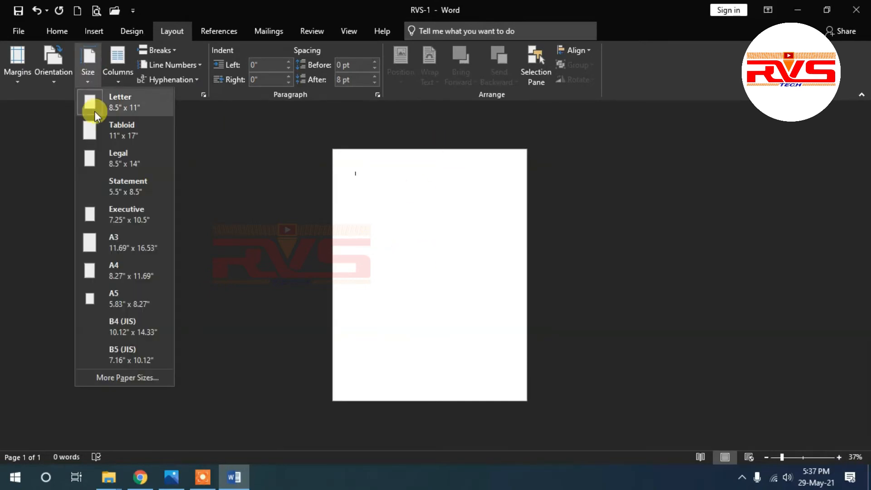
click(117, 159)
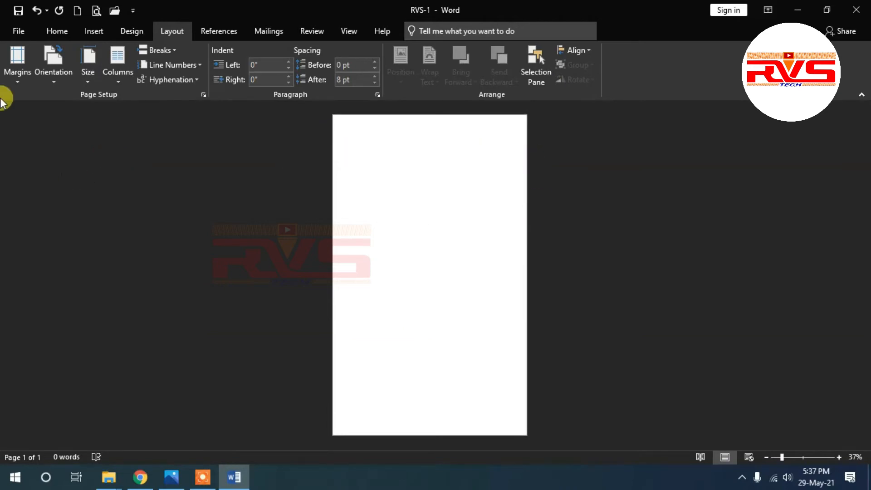
click(87, 73)
click(299, 189)
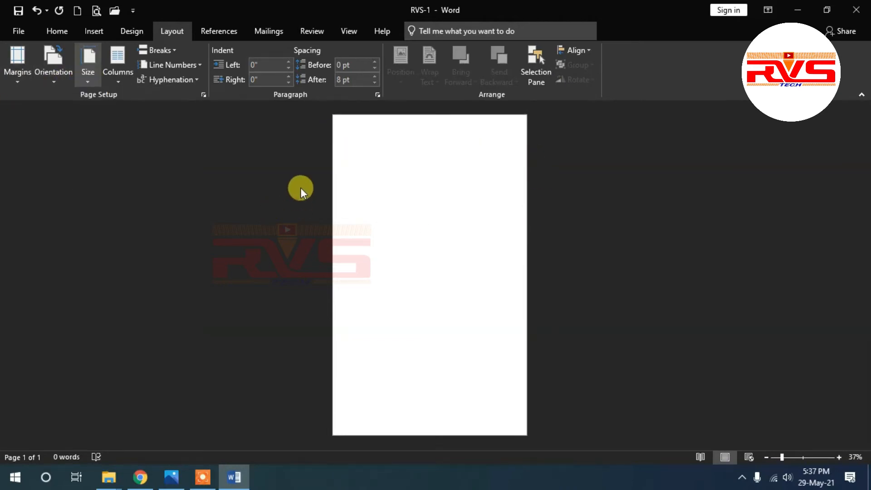
Step: Review the margin presets and apply the Narrow margins of 0.5" on all sides
click(18, 74)
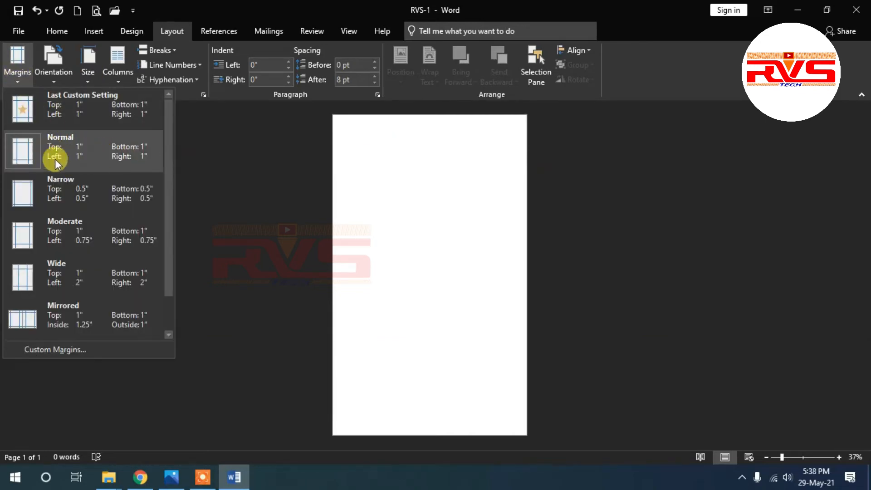
click(371, 138)
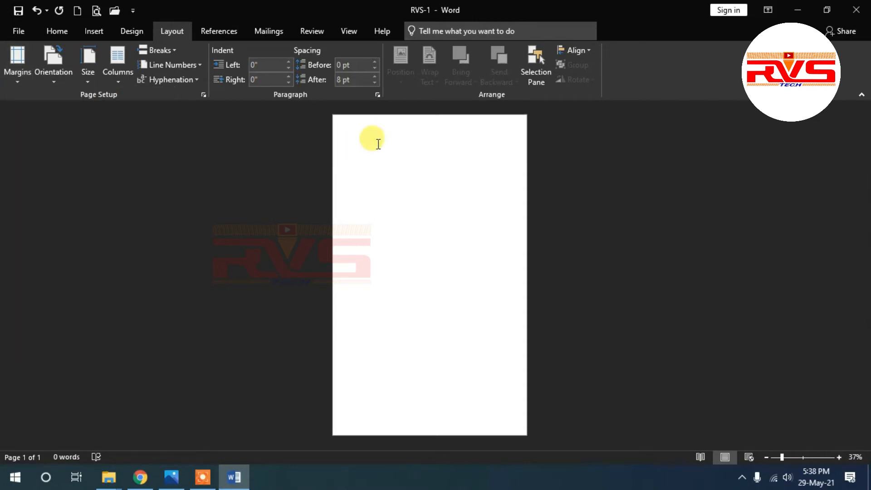
click(392, 146)
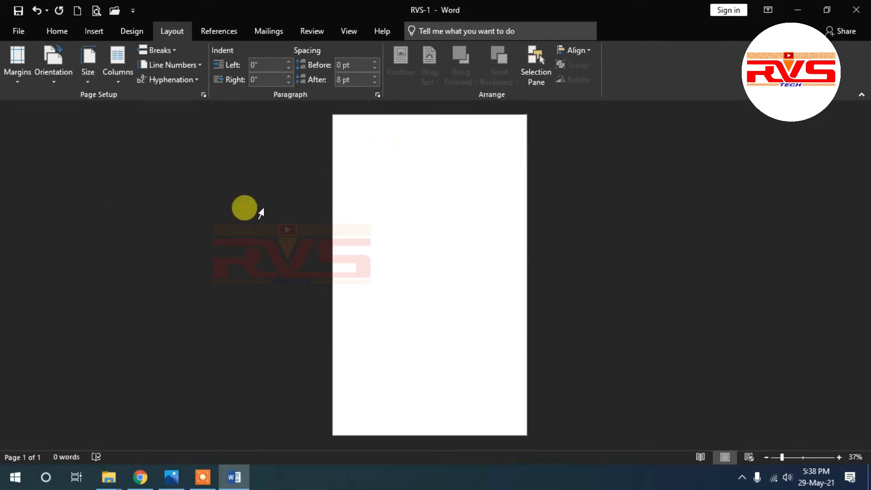
click(14, 71)
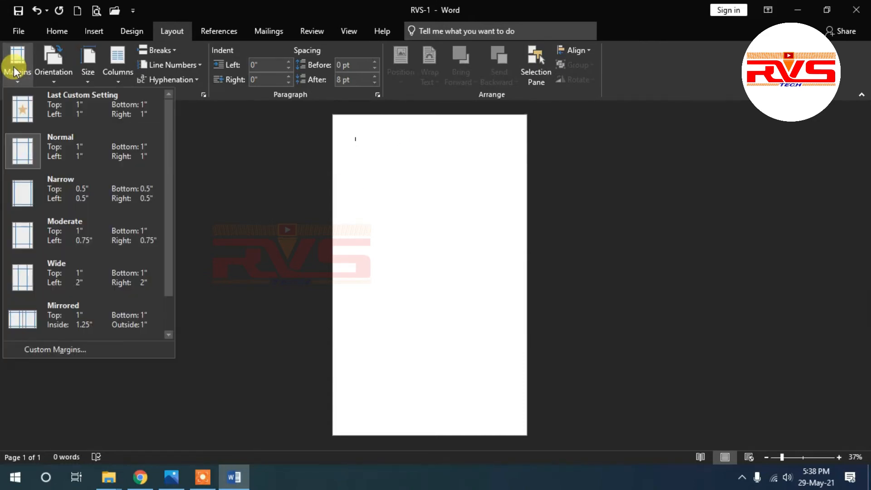
click(387, 152)
scroll(400, 186, up, 6)
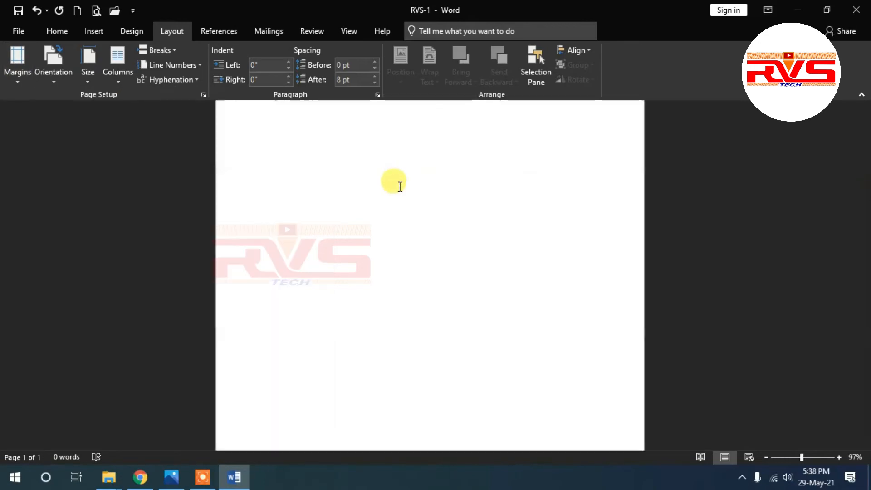
click(15, 66)
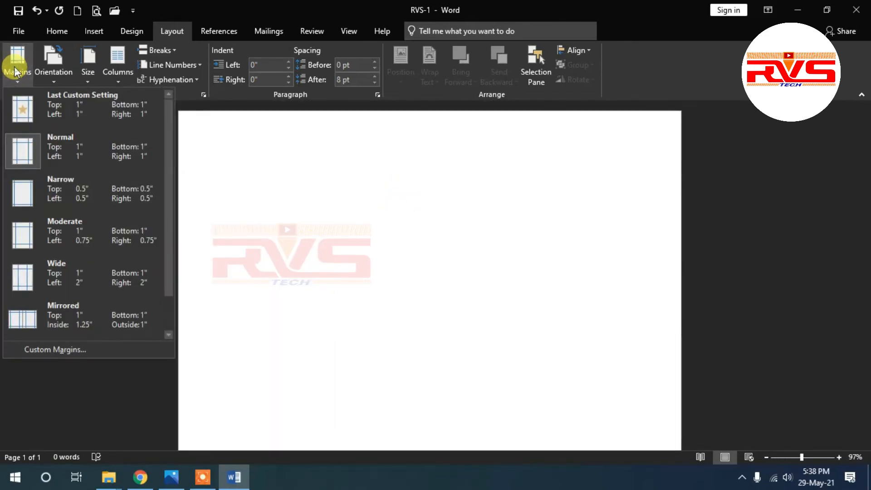
click(80, 188)
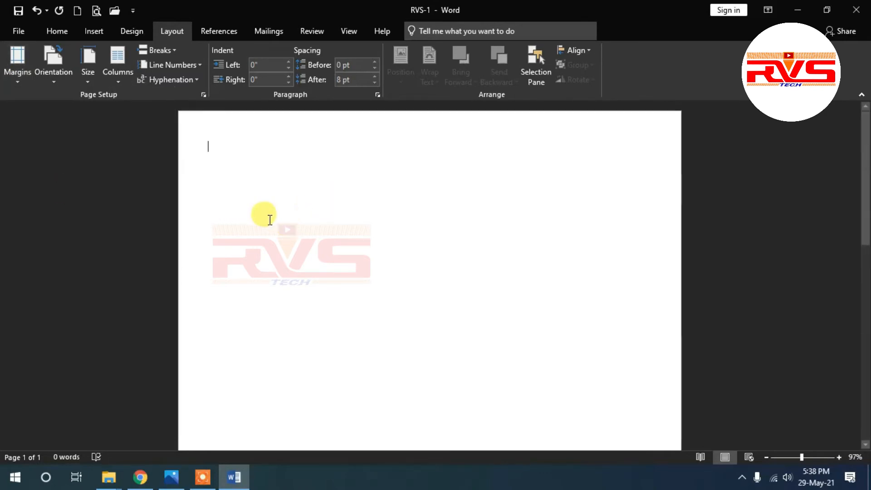
Step: Apply custom margins to the whole document, with the top margin set to 1" and the bottom margin increased
click(10, 80)
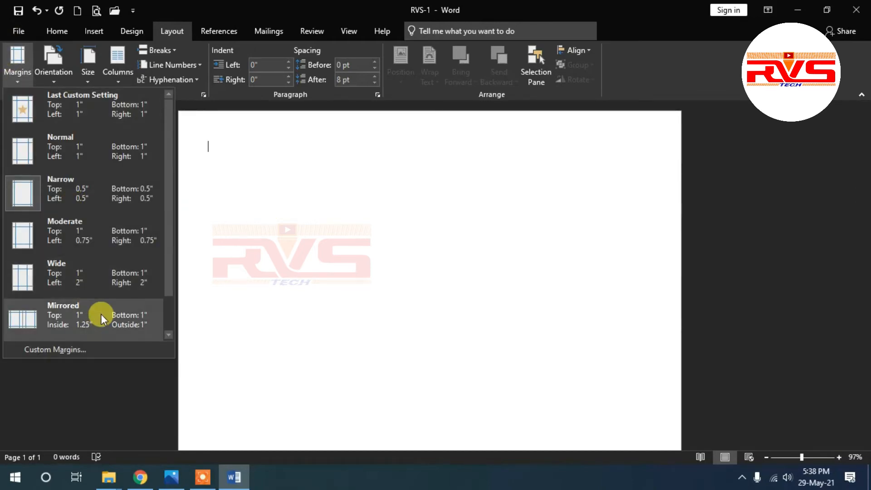
click(62, 350)
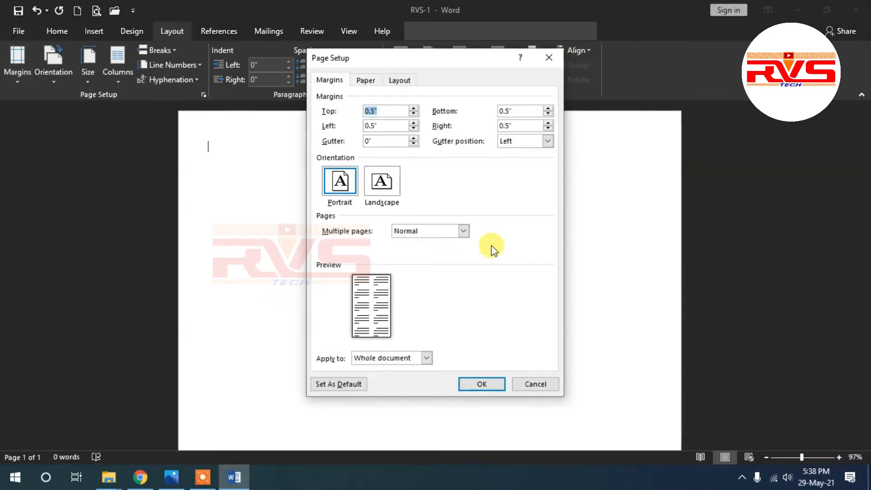
click(414, 109)
click(415, 109)
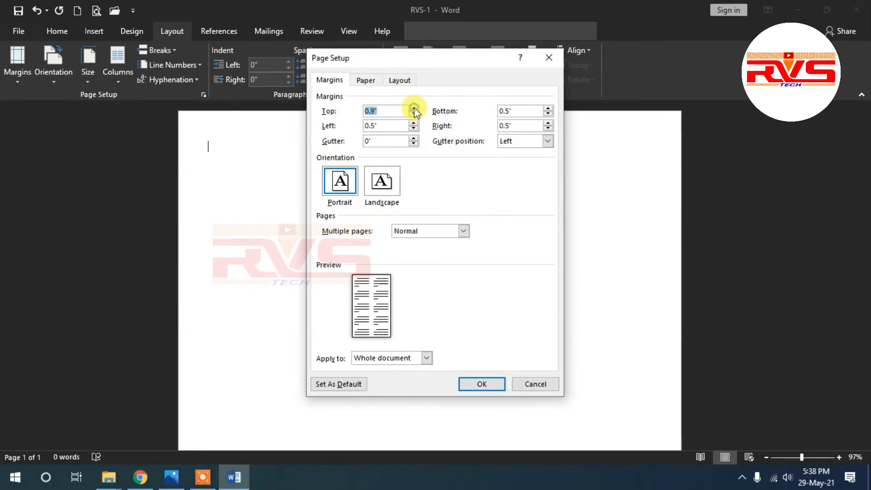
click(414, 109)
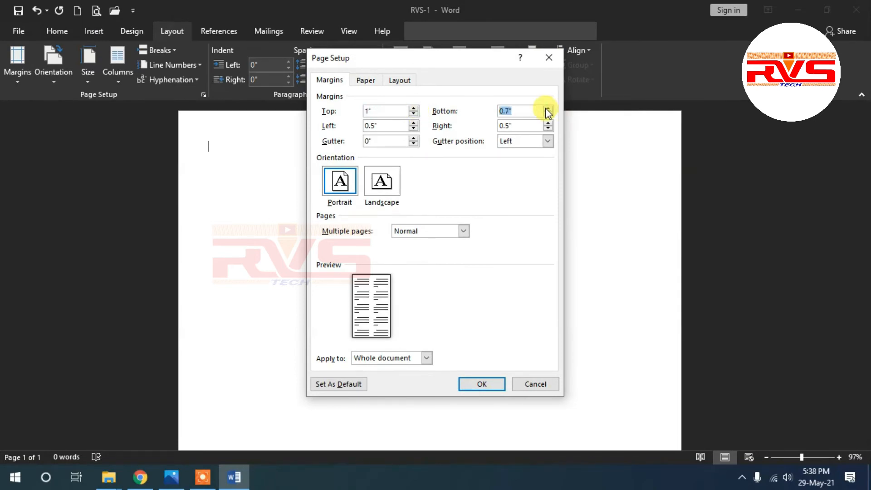
click(481, 384)
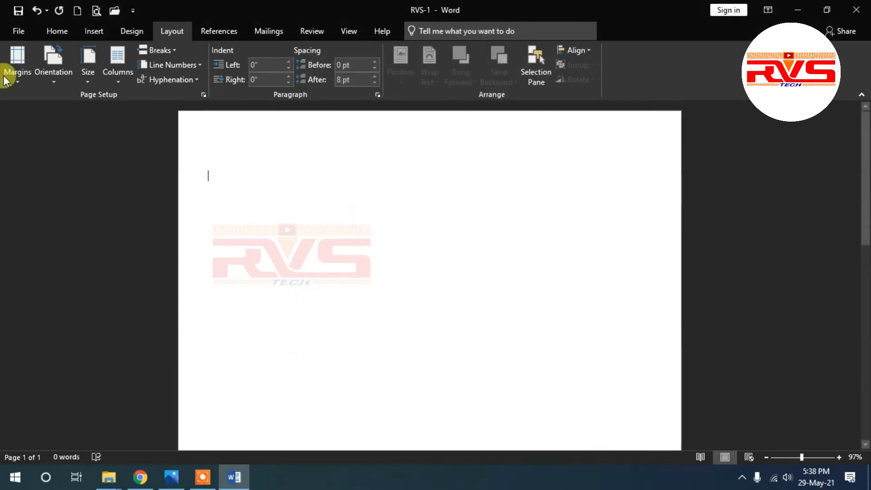
Step: Apply the Normal margin preset of 1" on all sides to the document
click(19, 69)
click(50, 144)
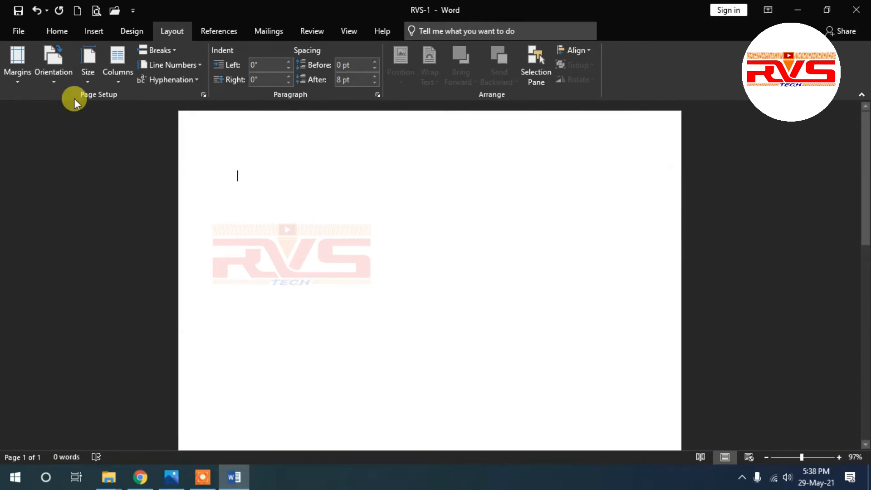
Step: Change the page orientation of the blank document to Landscape
ctrl+scroll(423, 262, down, 7)
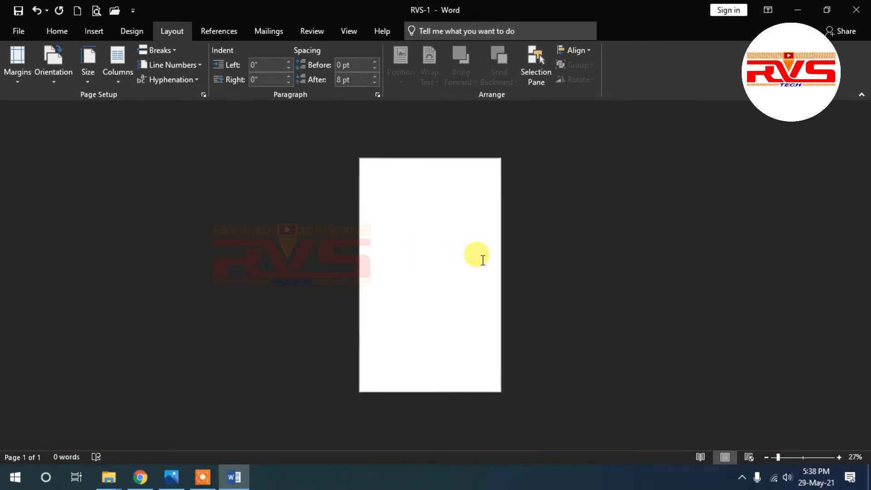
ctrl+scroll(463, 252, up, 1)
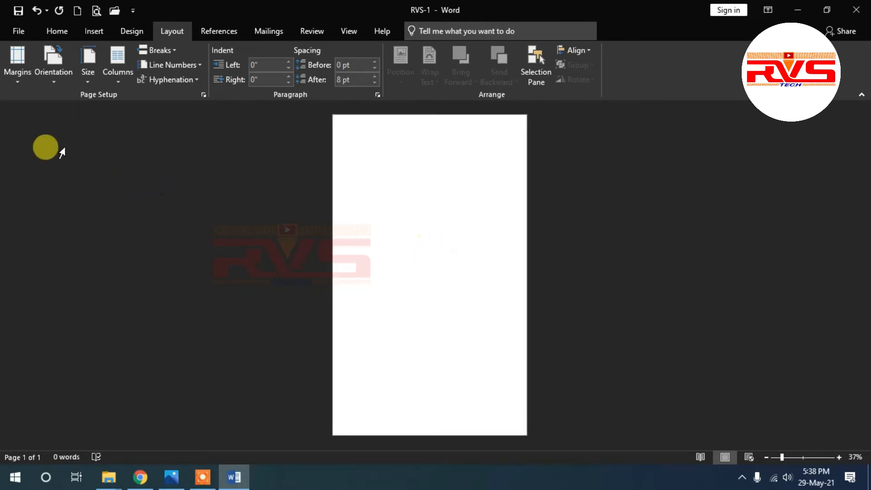
click(54, 68)
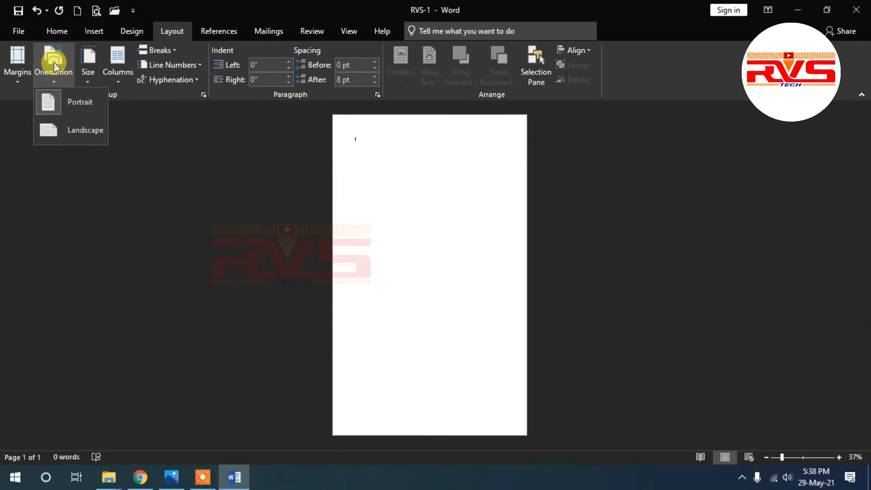
click(88, 131)
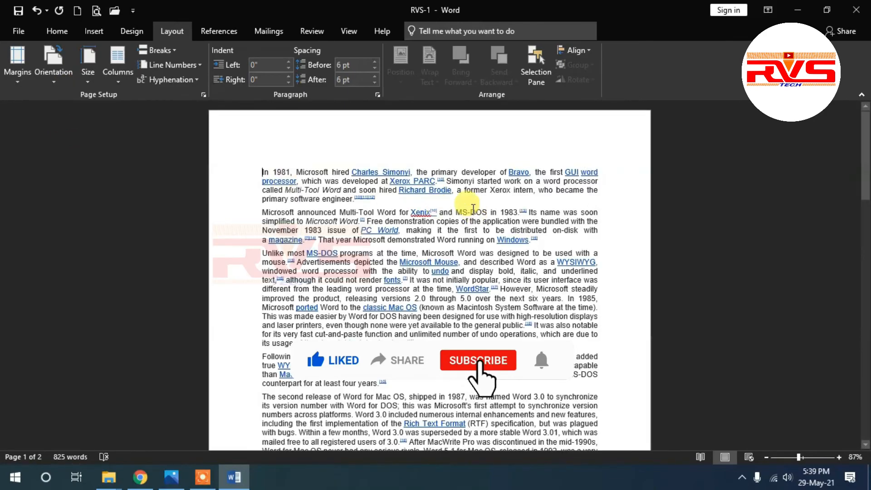
Step: Arrange the whole document's text in two columns and check how it flows across the pages
scroll(418, 205, down, 15)
scroll(420, 259, up, 9)
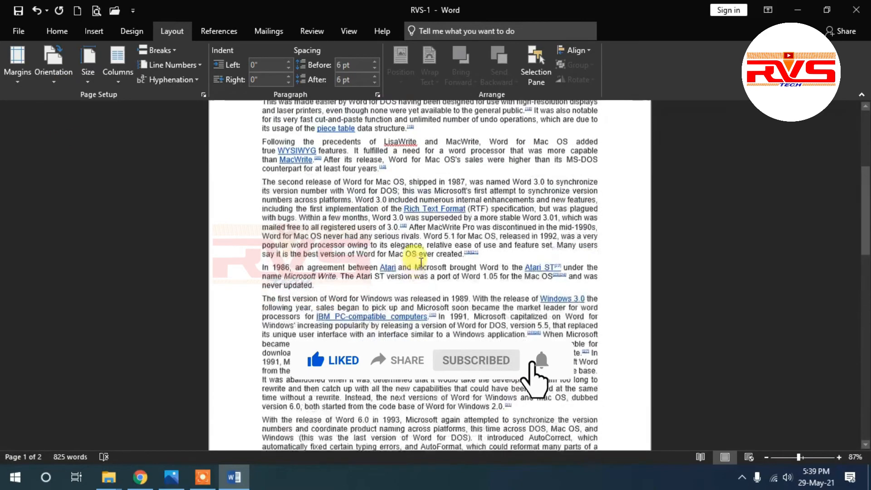
scroll(421, 263, up, 5)
click(119, 68)
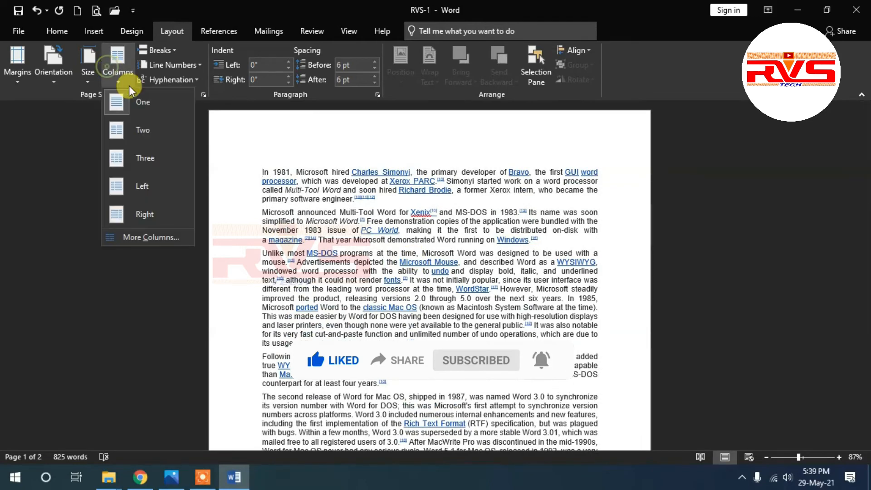
click(145, 130)
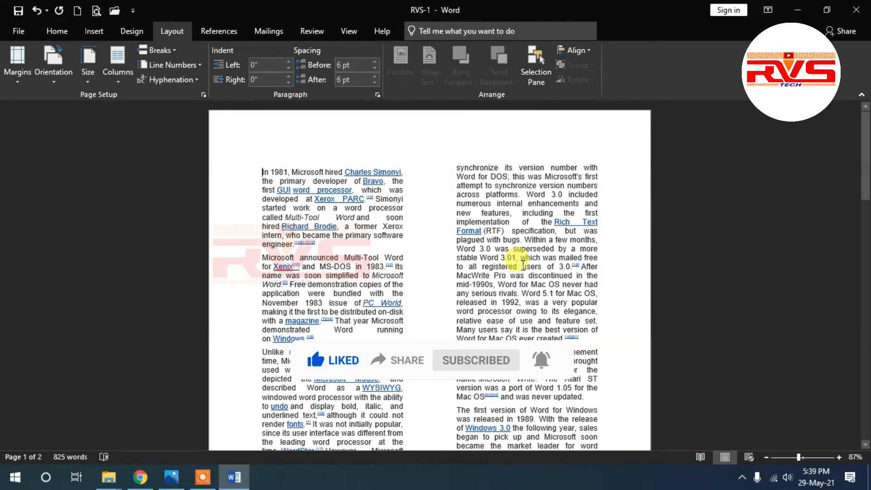
scroll(523, 264, down, 8)
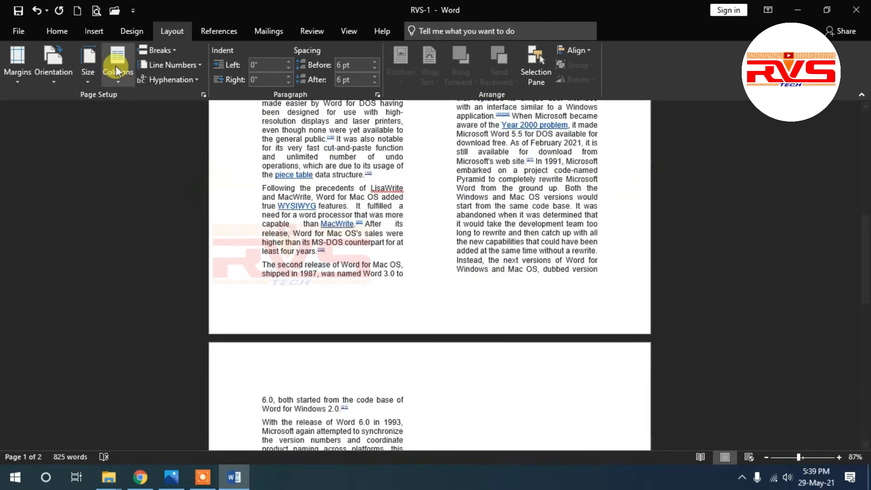
Step: Try a three-column layout for the document text and switch it back to two columns
click(116, 67)
click(143, 158)
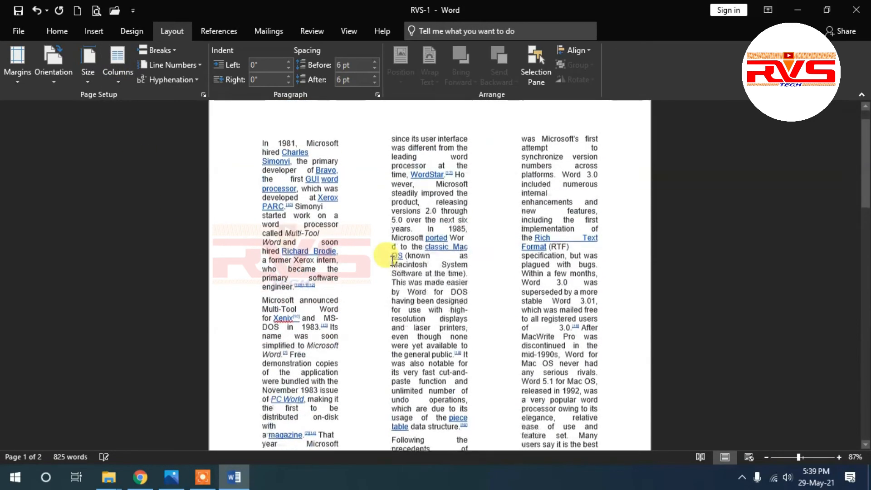
click(121, 78)
click(139, 123)
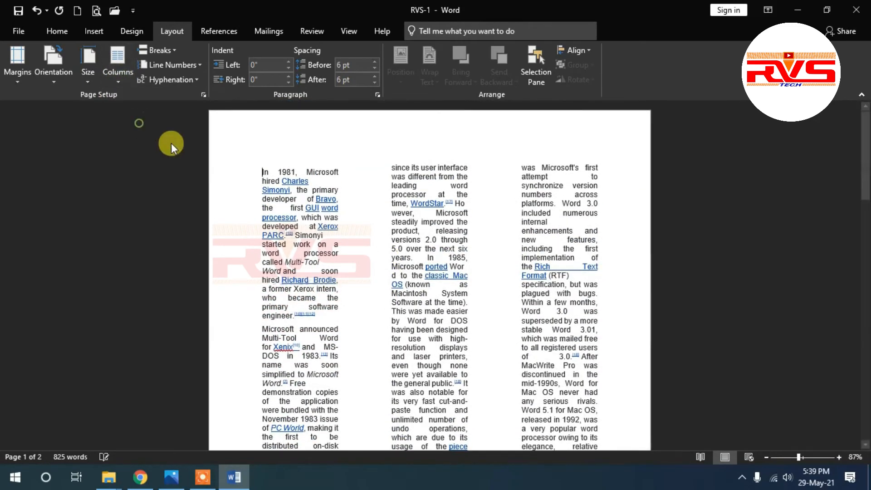
Step: Reduce the spacing between the two equal-width columns to 0.5" for the whole document
click(119, 82)
click(151, 239)
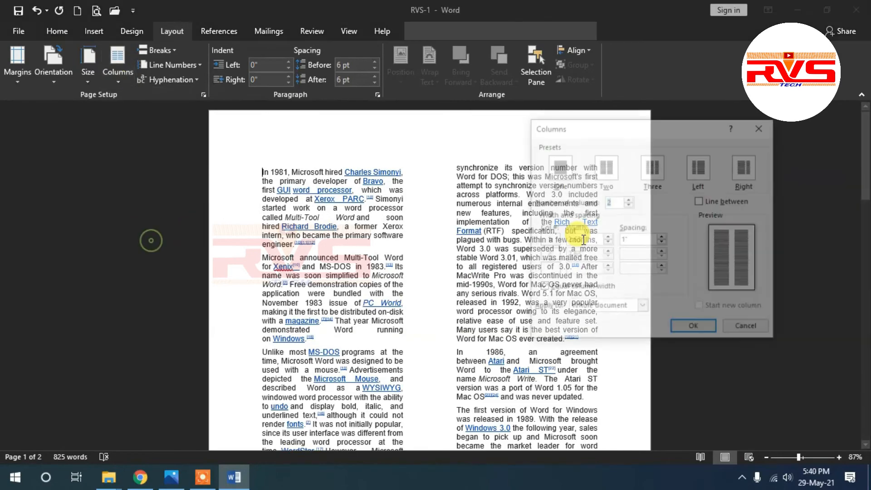
click(661, 244)
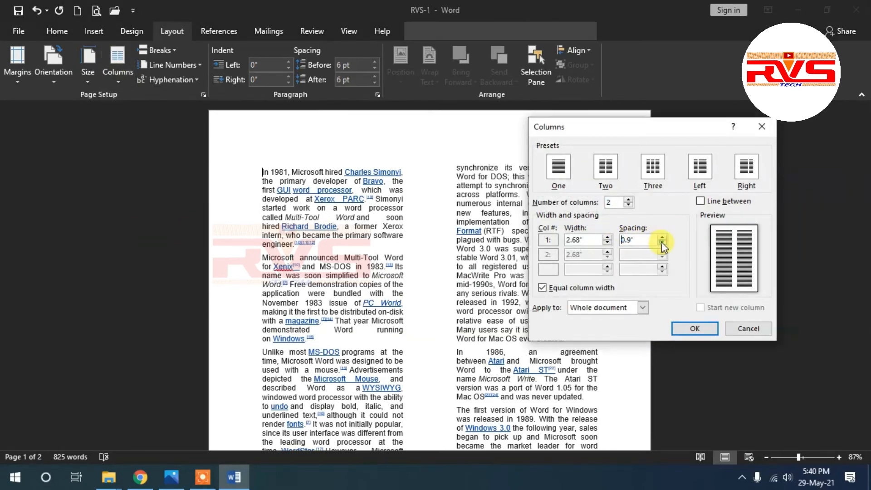
click(662, 244)
click(661, 243)
click(662, 244)
click(661, 244)
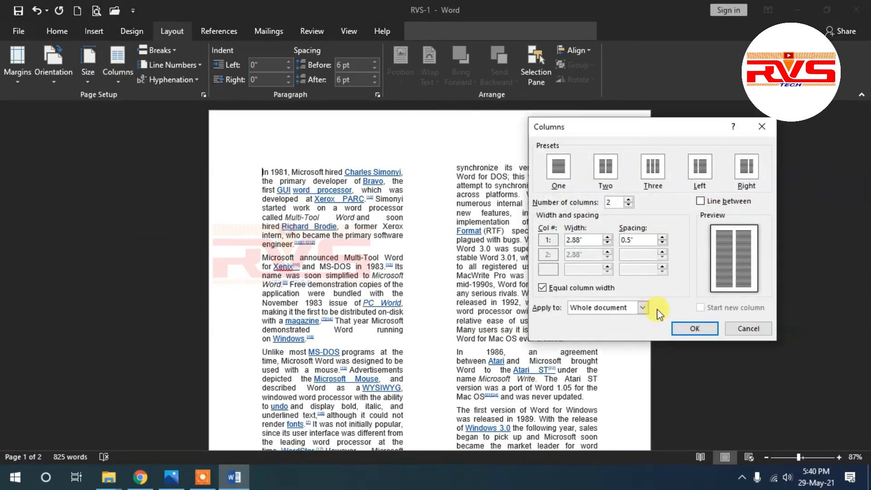
click(686, 327)
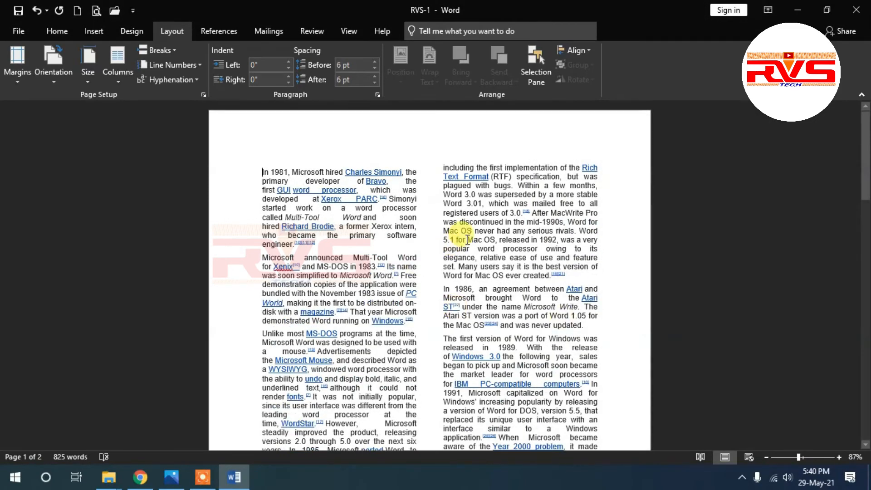
Step: Check the narrower column gap through the document and return the text to a single column
scroll(454, 236, down, 5)
scroll(458, 240, down, 12)
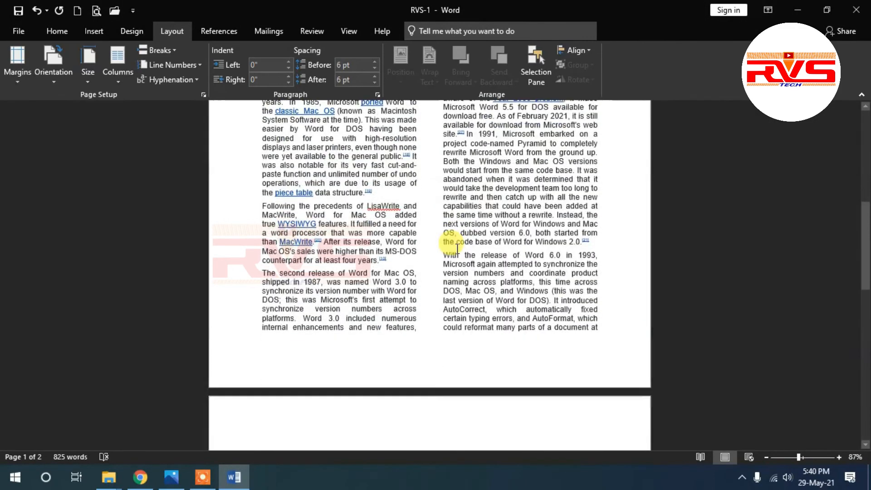
scroll(383, 156, up, 17)
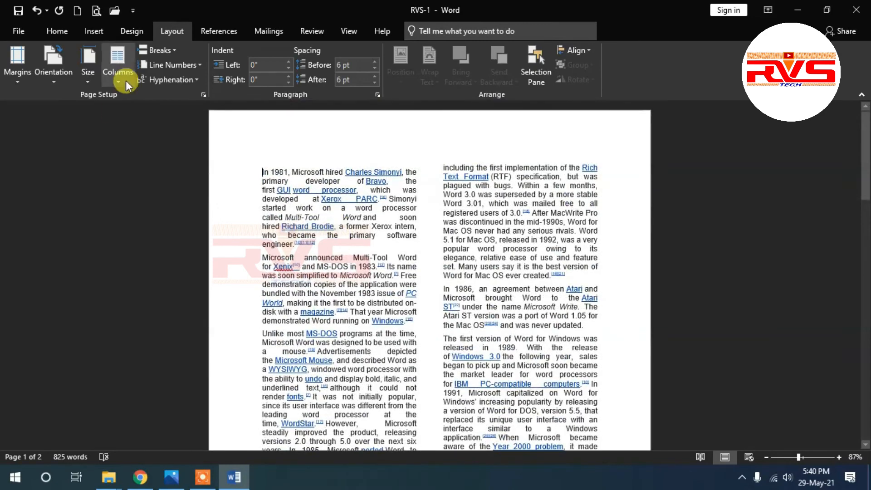
click(119, 72)
click(137, 102)
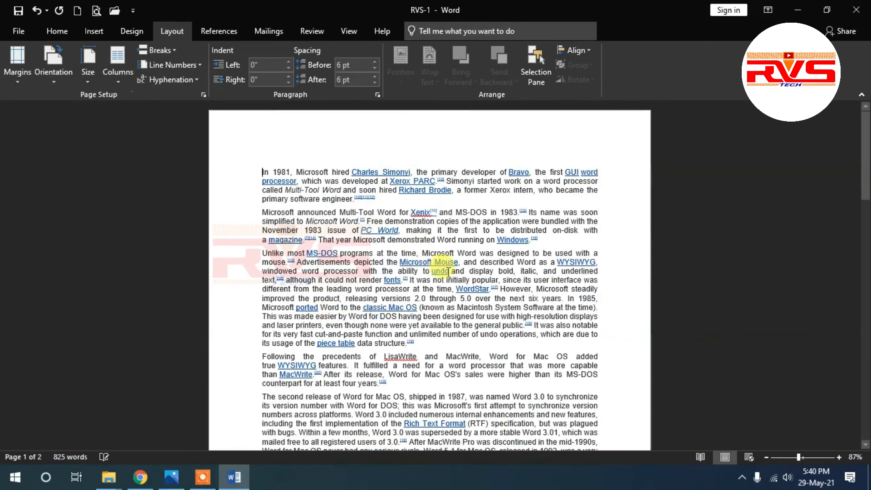
Step: Split only the paragraph beginning "The first version of Word for Windows" into two columns
scroll(422, 272, down, 12)
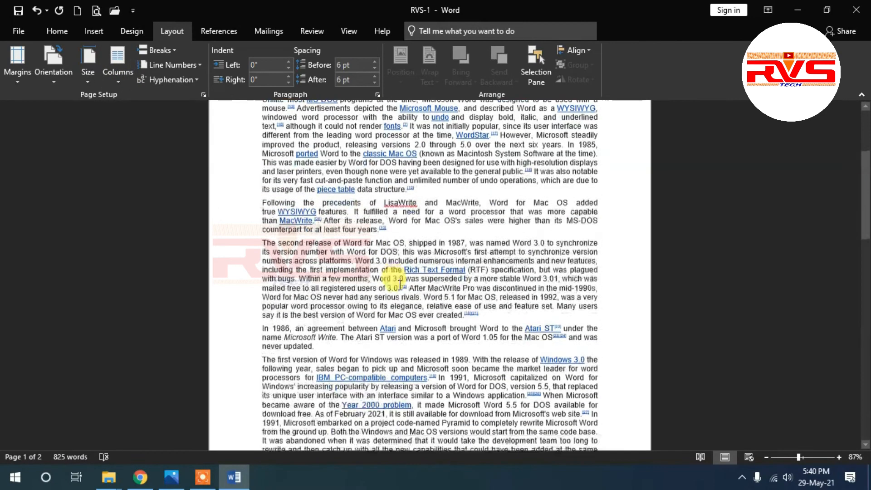
scroll(400, 285, down, 9)
scroll(395, 281, up, 11)
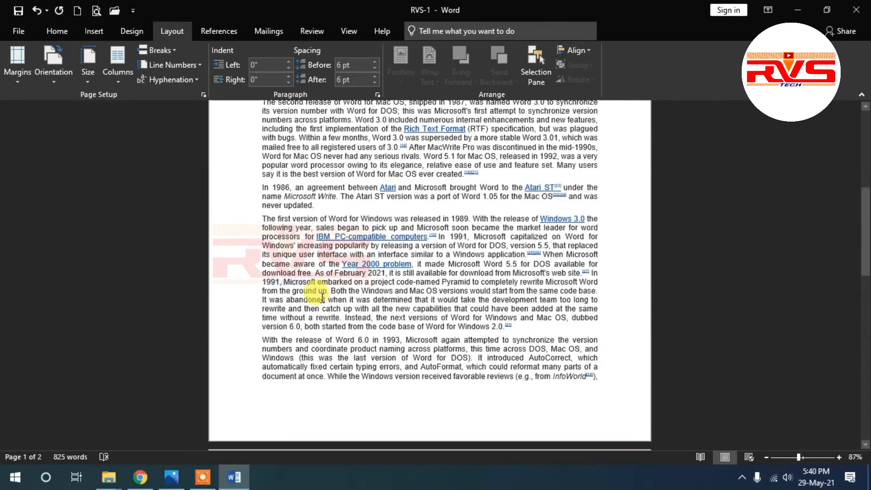
drag(263, 219, 513, 327)
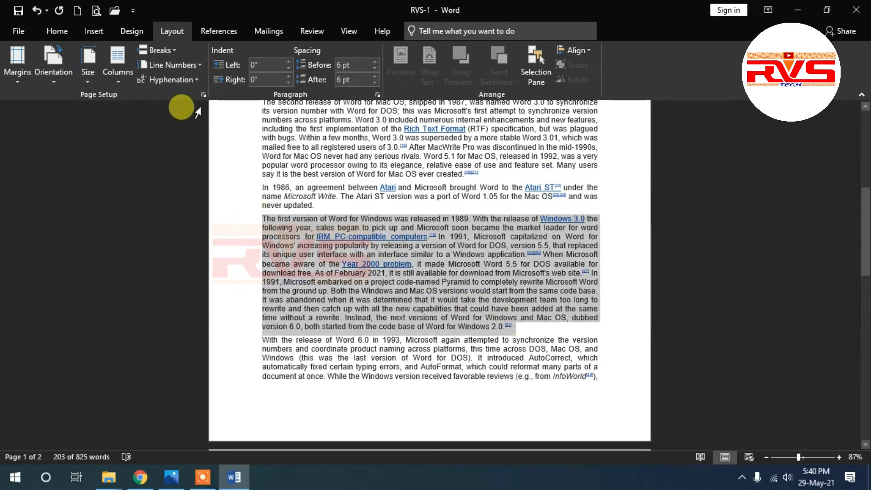
click(116, 81)
click(137, 123)
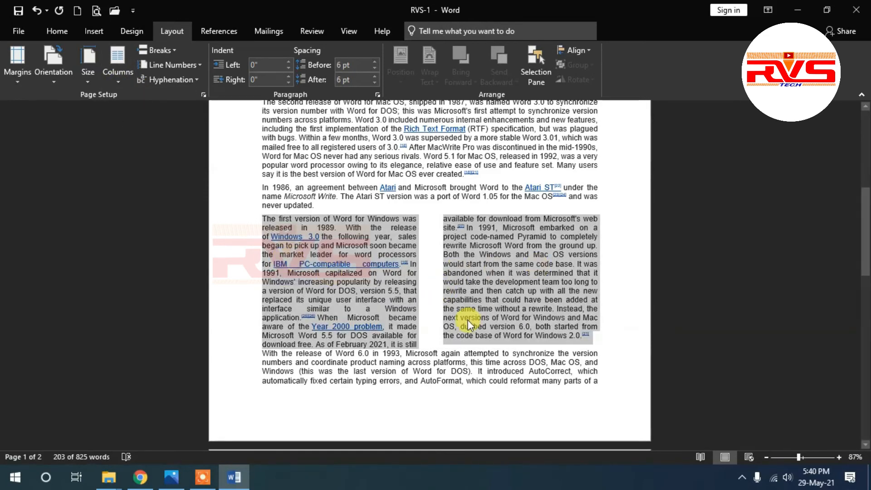
Step: Try a page break before the paragraph beginning "Following the precedents", review the result, and undo it
scroll(467, 319, down, 5)
scroll(462, 318, up, 10)
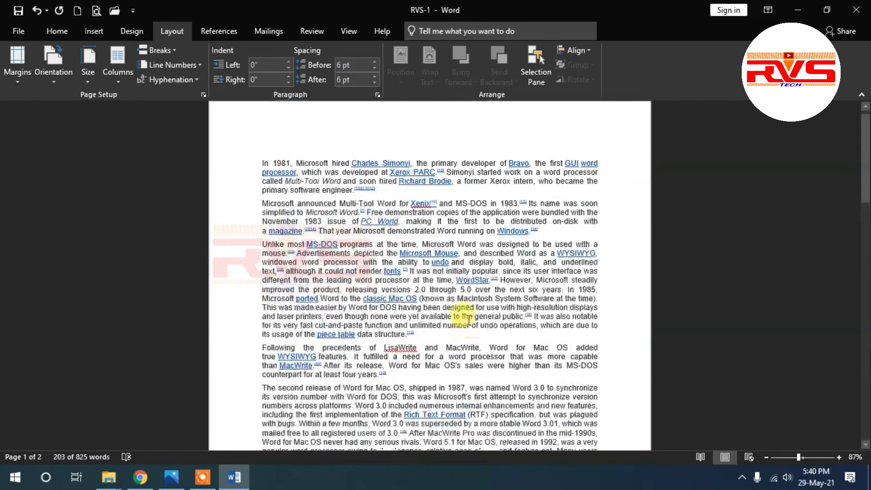
click(303, 172)
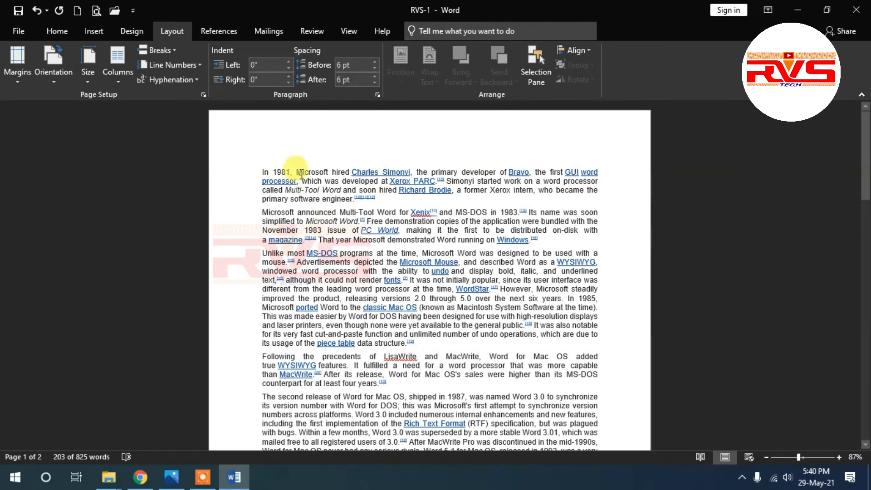
scroll(300, 264, down, 4)
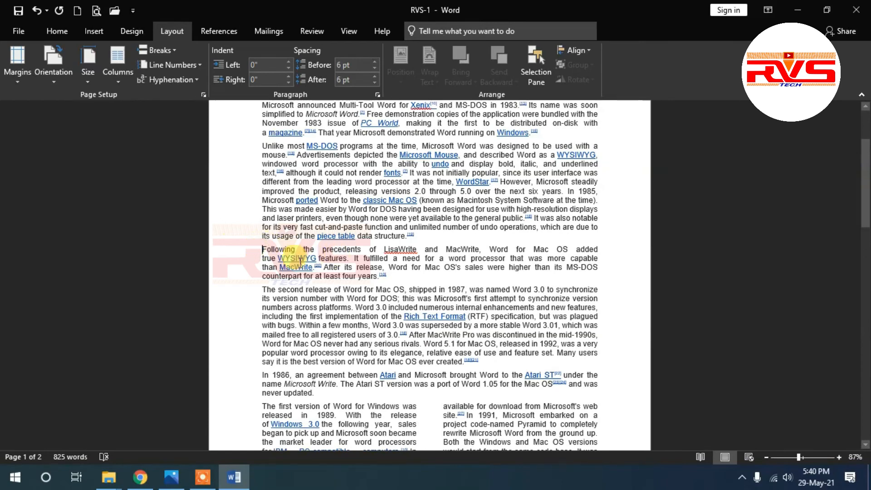
click(155, 50)
click(180, 87)
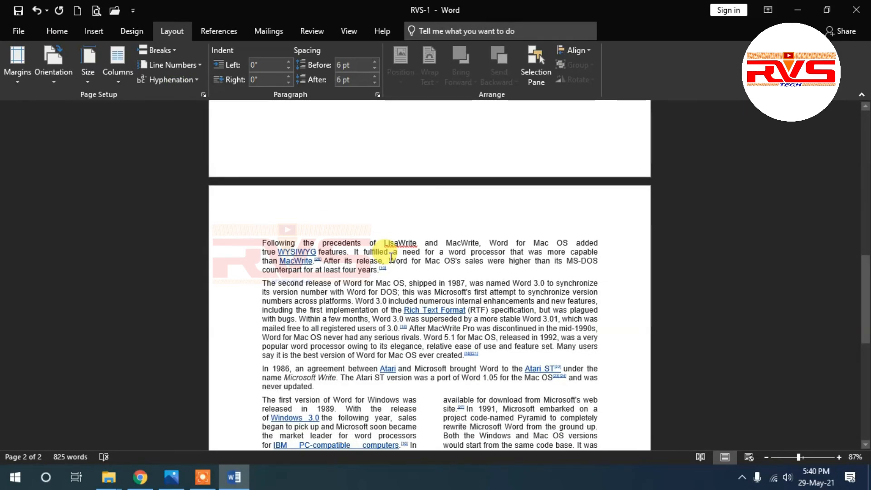
scroll(391, 256, down, 13)
scroll(381, 261, up, 7)
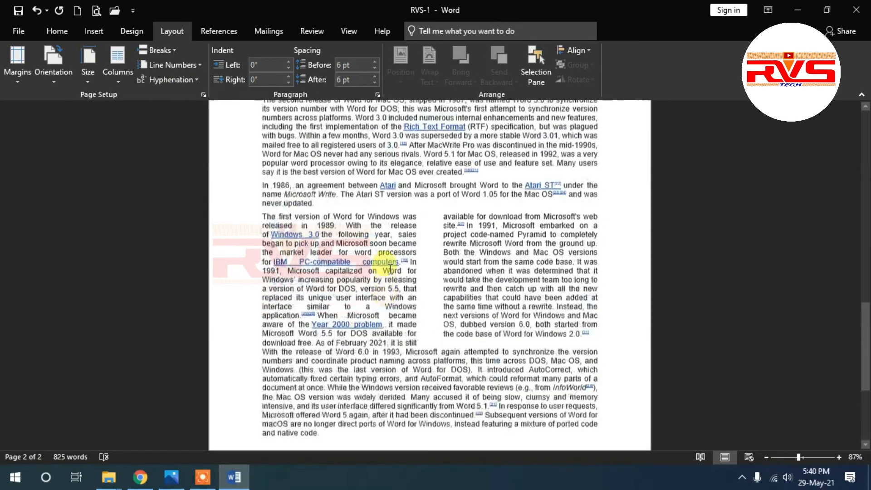
scroll(390, 269, up, 15)
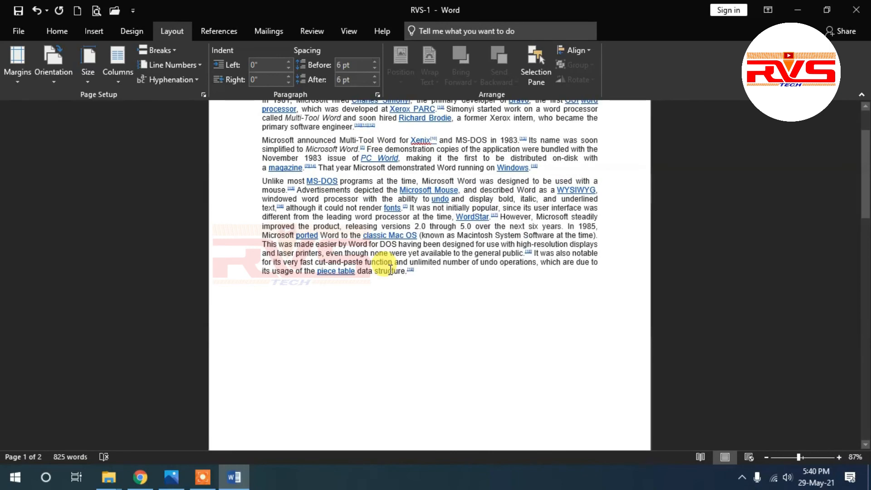
key(ctrl+z)
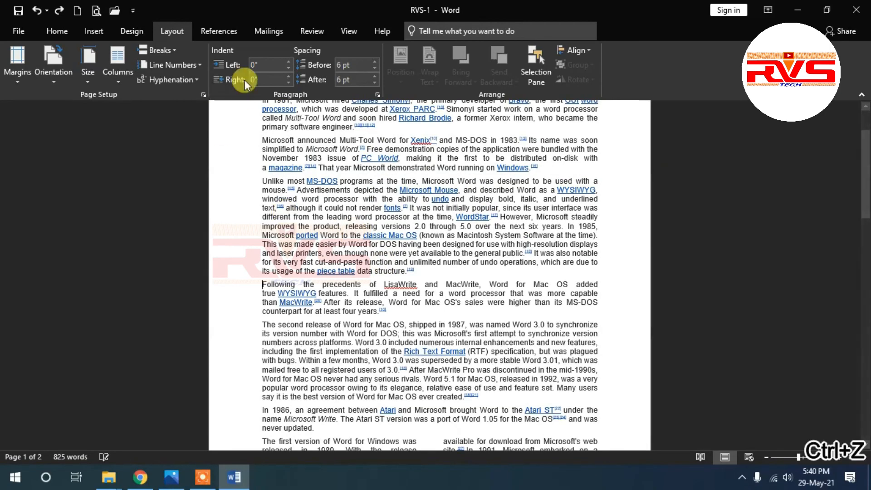
Step: Add continuous line numbers to the section above the two-column paragraph and review them
click(178, 68)
click(185, 95)
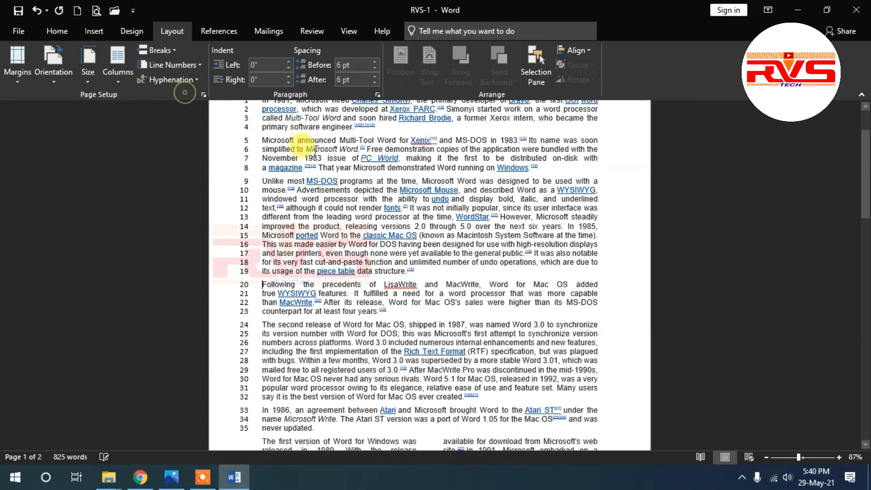
scroll(325, 253, down, 15)
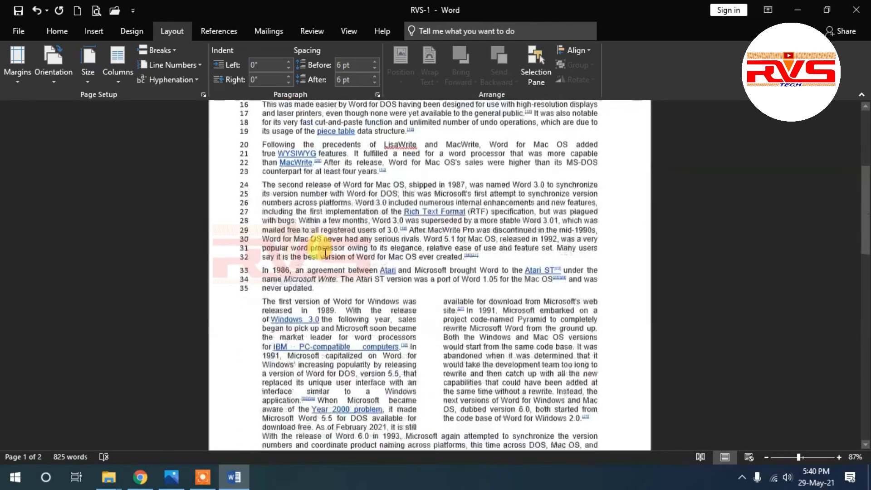
scroll(325, 252, up, 15)
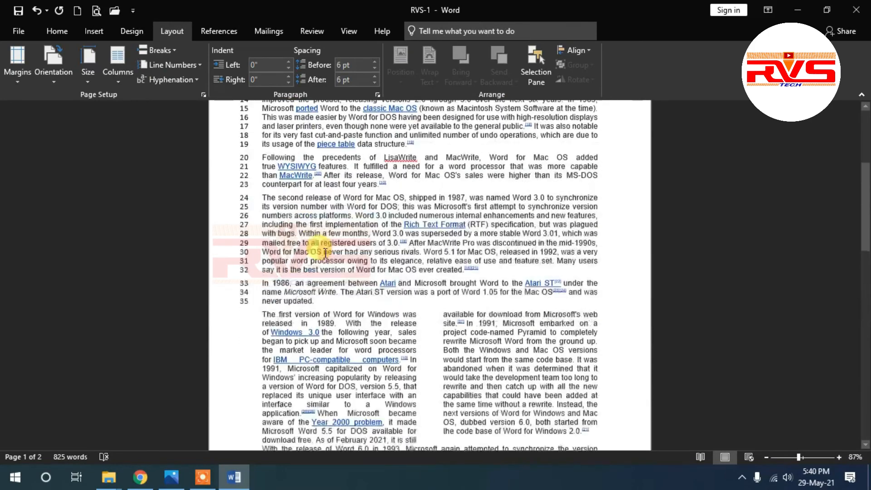
Step: Remove the line numbers from the section and check the pages
click(173, 68)
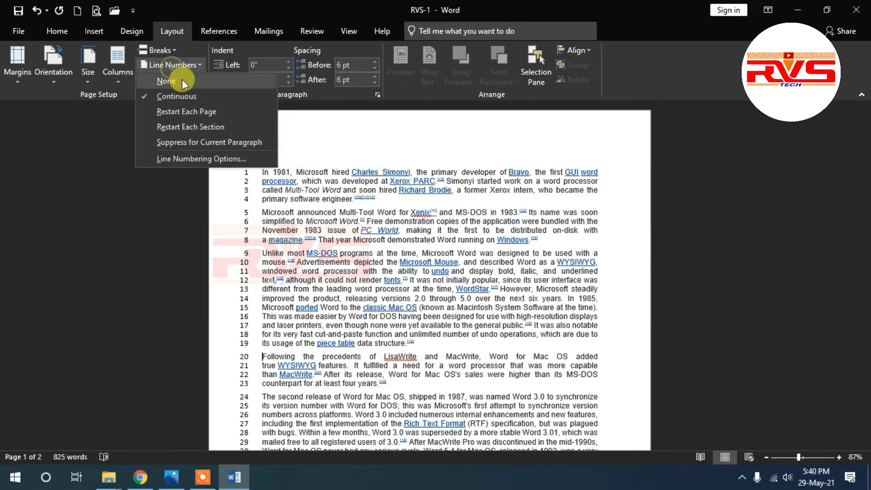
click(178, 82)
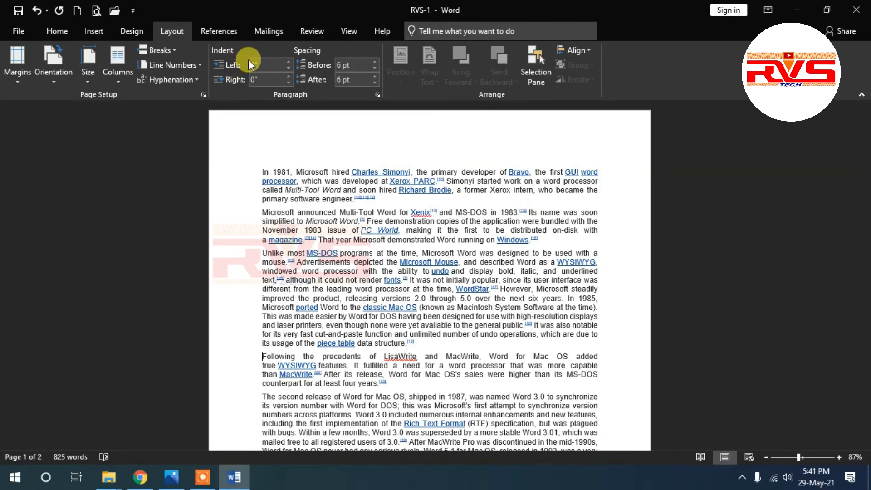
scroll(329, 245, down, 7)
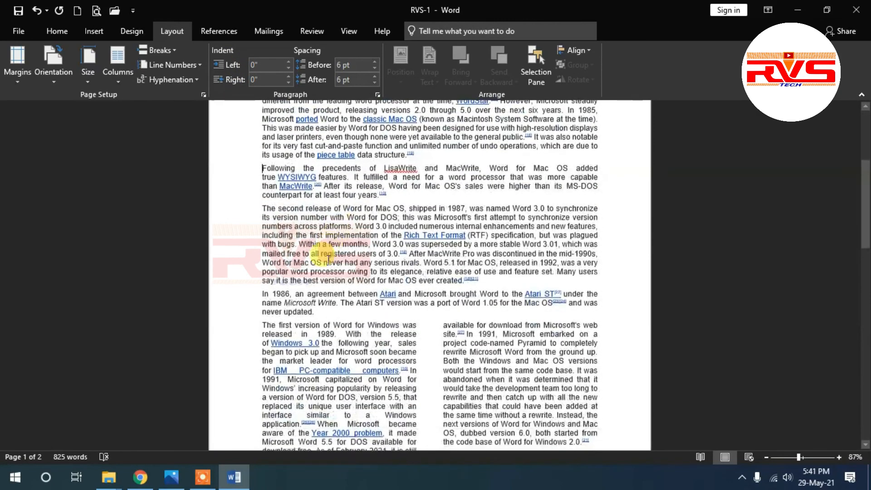
scroll(311, 253, down, 7)
scroll(305, 249, up, 14)
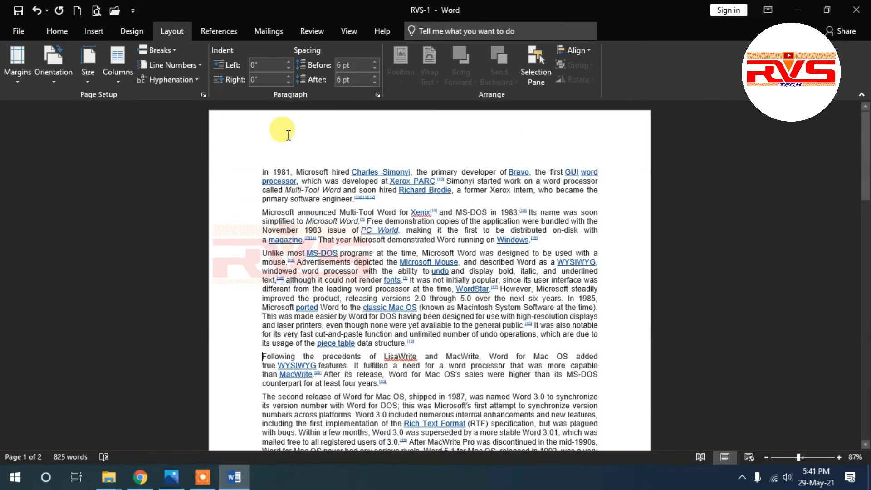
Step: Set the right indent of the opening paragraph beginning "In 1981" to 0.5"
click(259, 173)
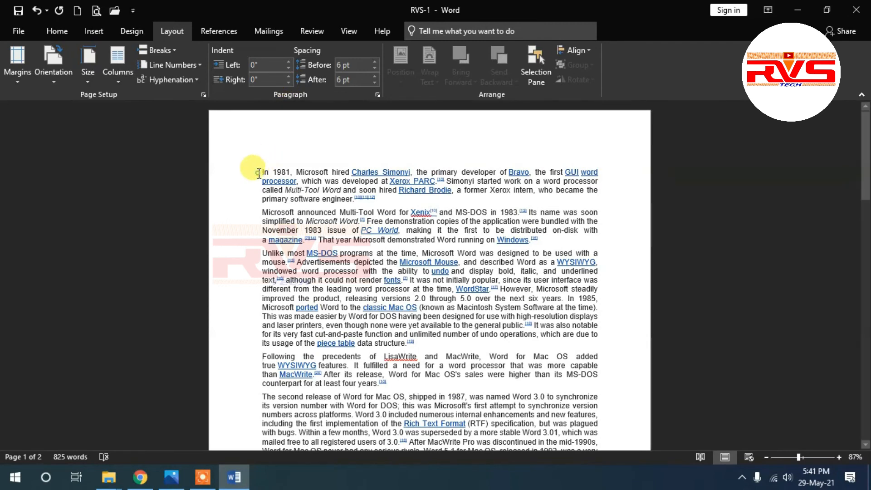
drag(258, 173, 391, 201)
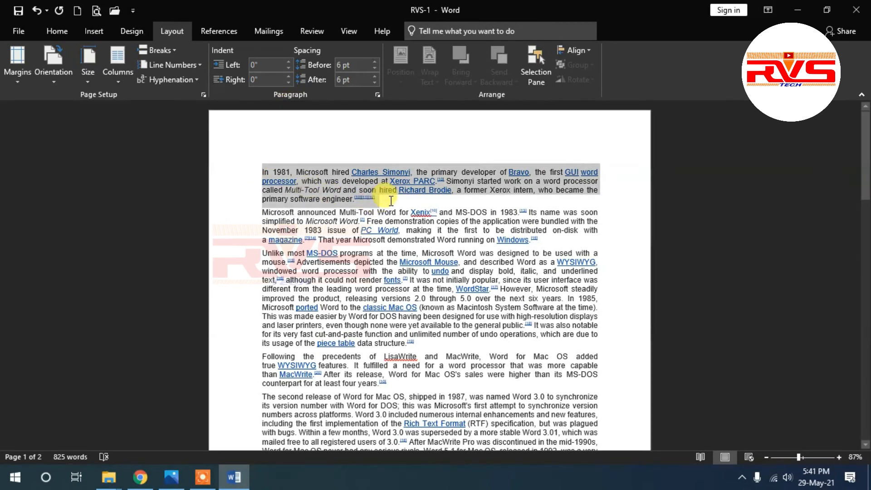
click(287, 76)
click(287, 77)
click(287, 76)
click(288, 76)
click(287, 76)
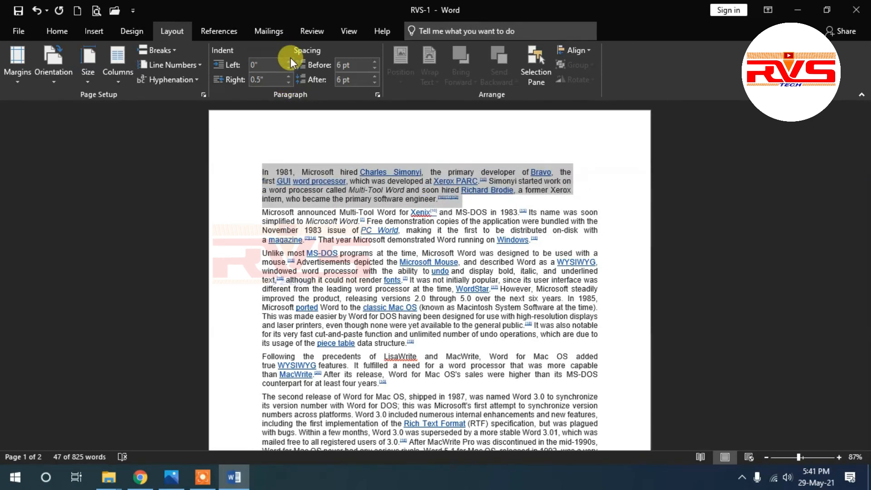
Step: Set the left indent of the opening paragraph beginning "In 1981" to 0.5"
click(289, 63)
click(289, 64)
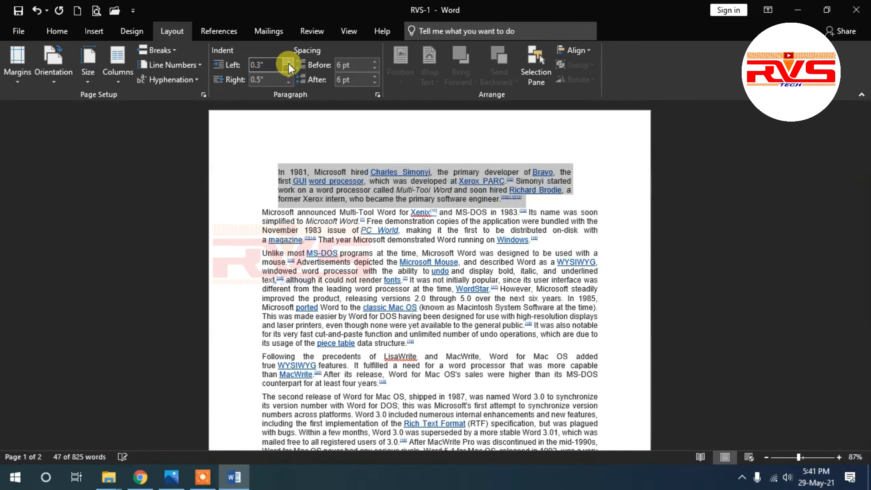
click(289, 63)
click(288, 63)
click(289, 63)
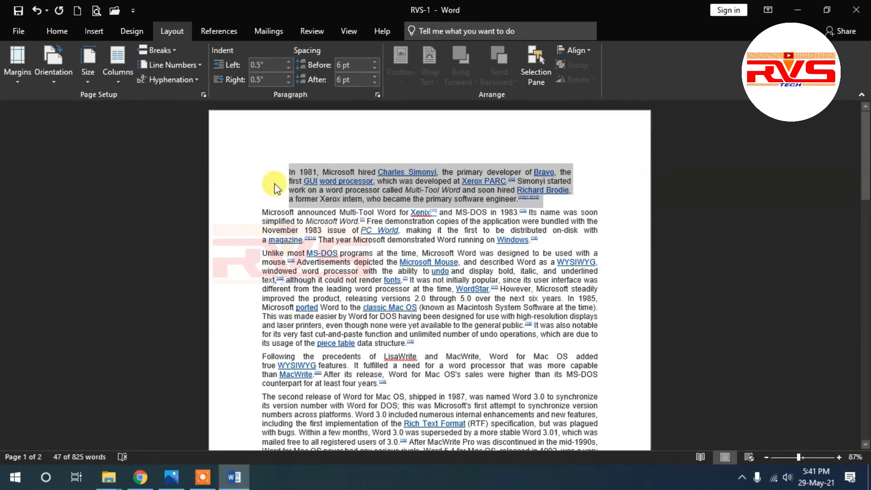
Step: Increase the spacing before the first four paragraphs, from "In 1981" through "Following the precedents", to 30 pt
drag(275, 173, 429, 385)
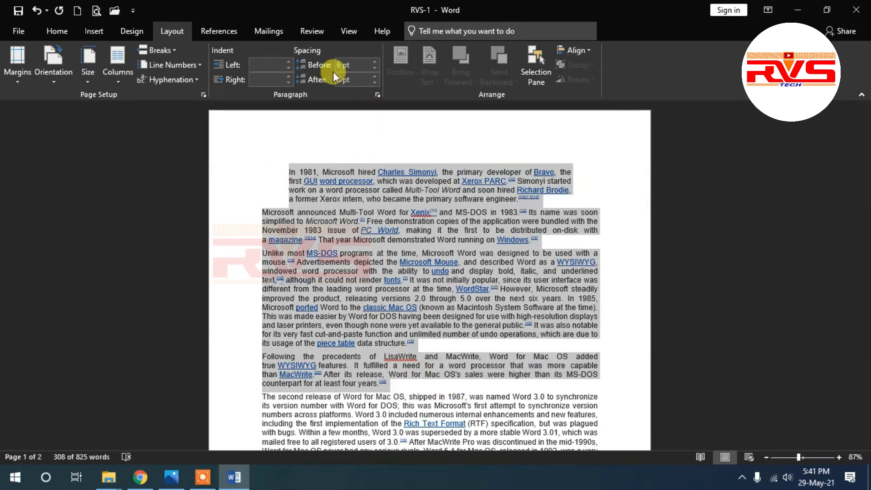
click(375, 62)
click(375, 62)
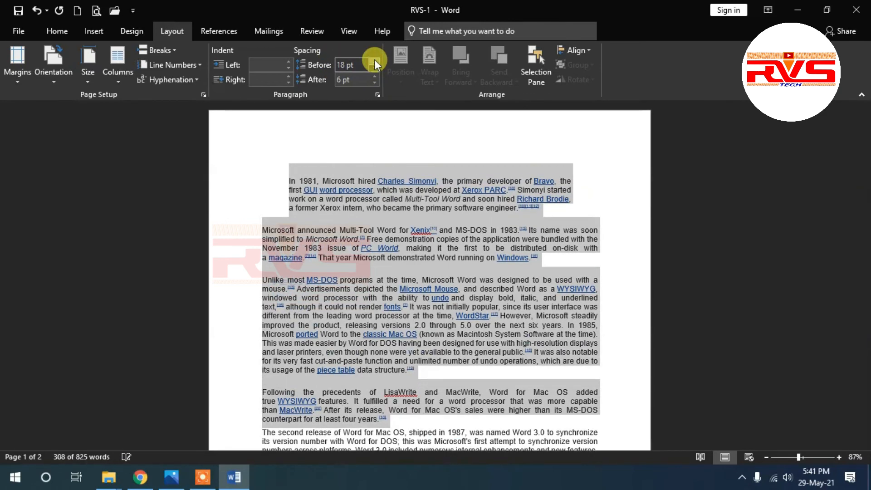
click(374, 61)
click(375, 62)
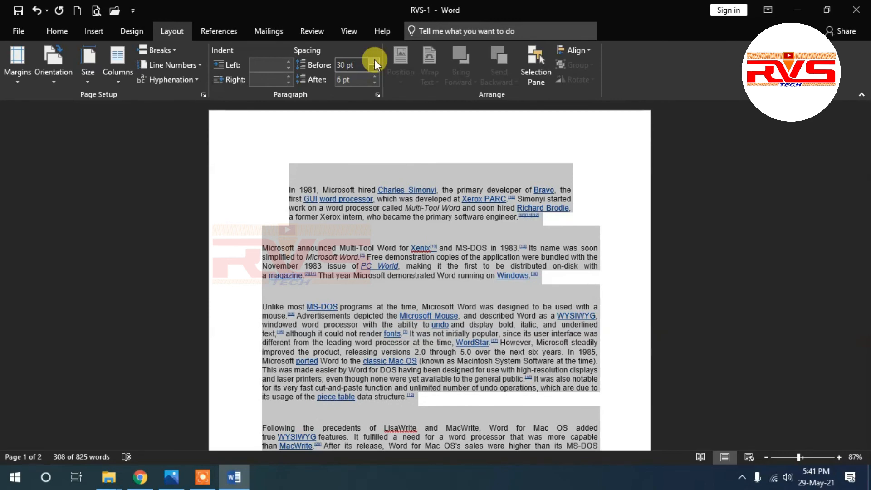
Step: Reduce the spacing before the first four paragraphs to 6 pt and deselect the text
click(375, 68)
click(374, 69)
click(374, 69)
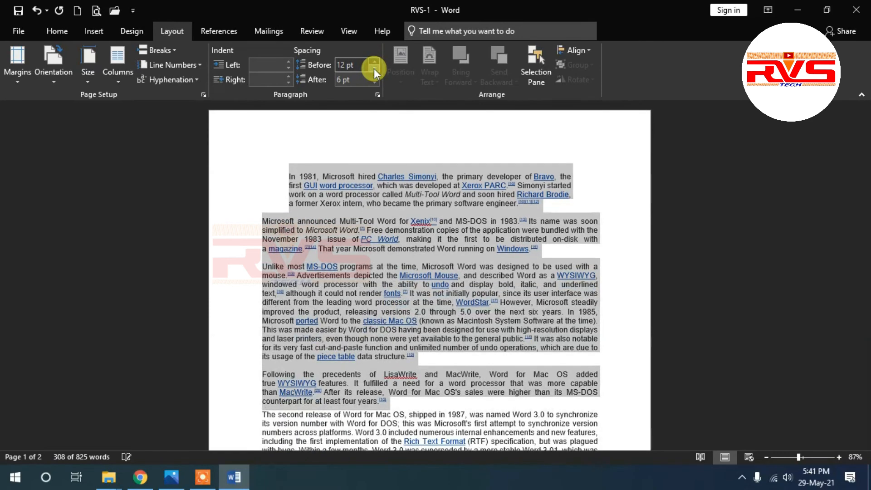
click(374, 69)
click(374, 69)
click(374, 62)
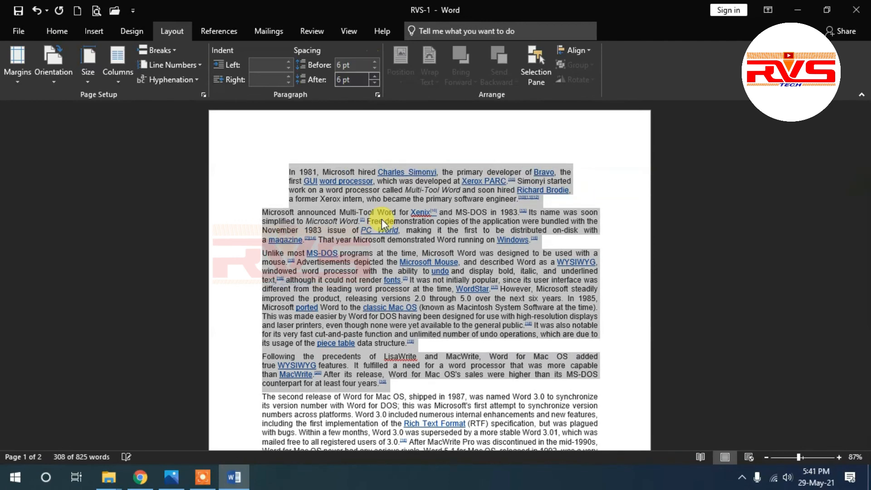
click(445, 240)
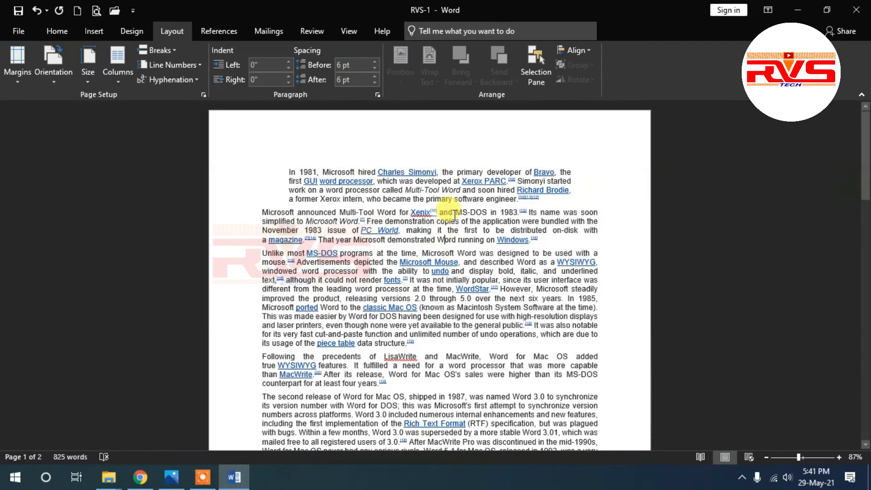
click(559, 199)
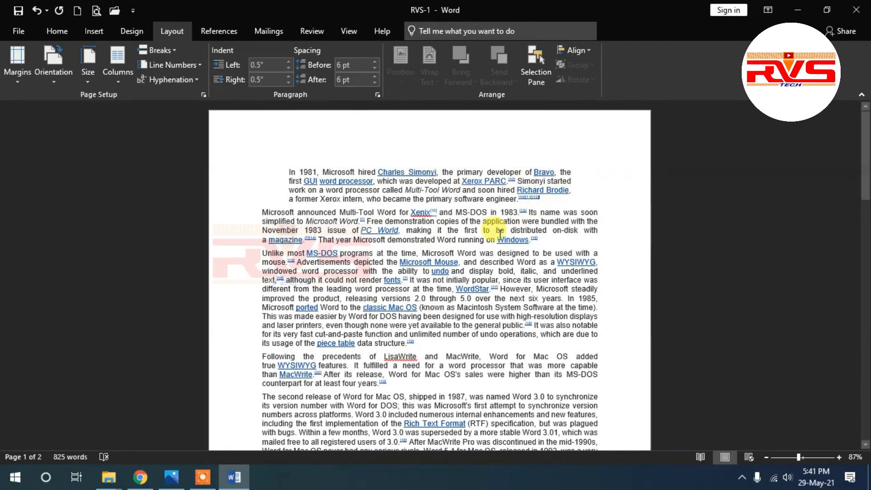